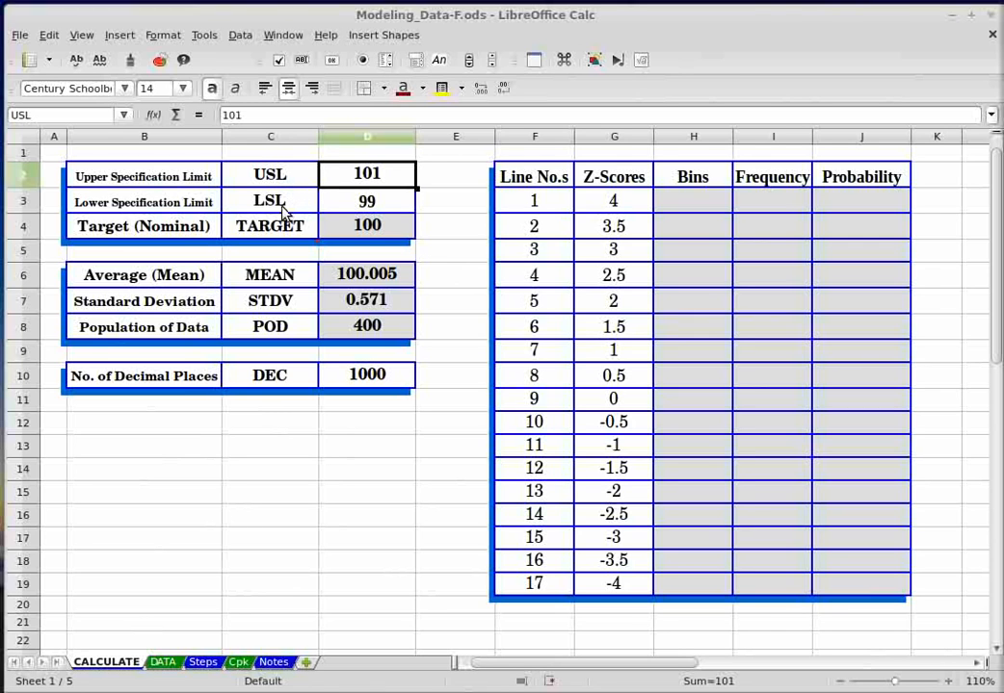
Step: Review the document's defined names, and check the names assigned to the LSL and TARGET value cells
key("ctrl+F3")
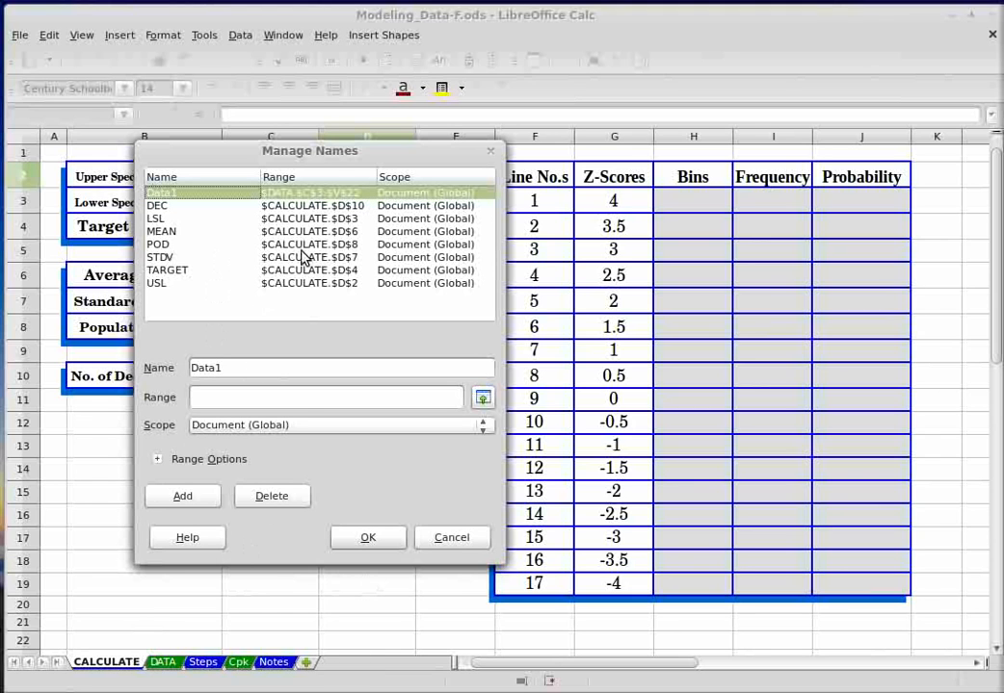
left_click(369, 541)
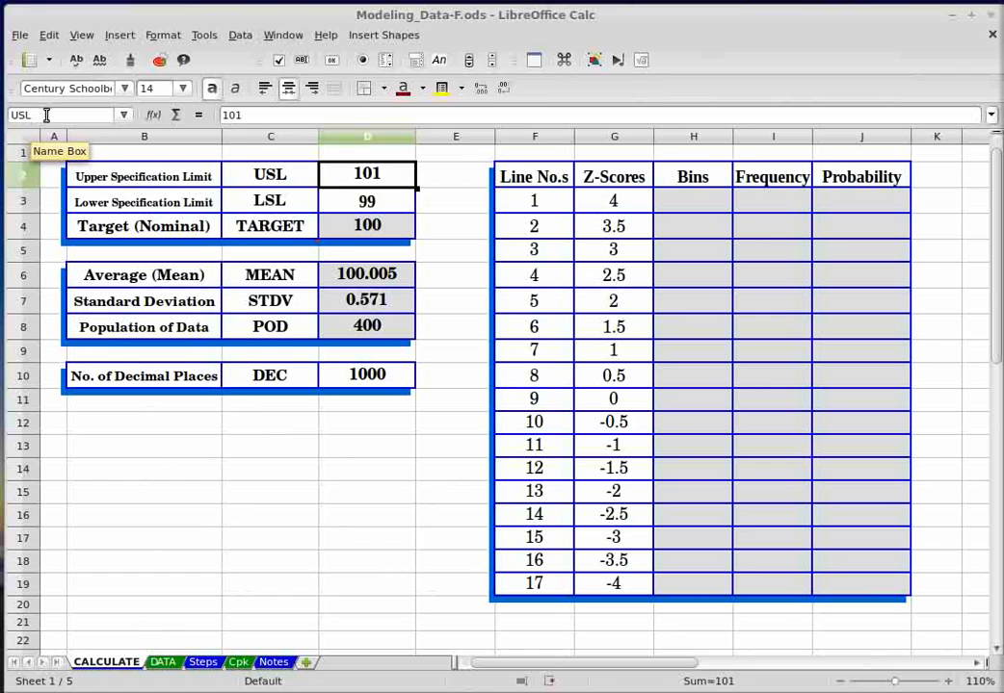
left_click(378, 208)
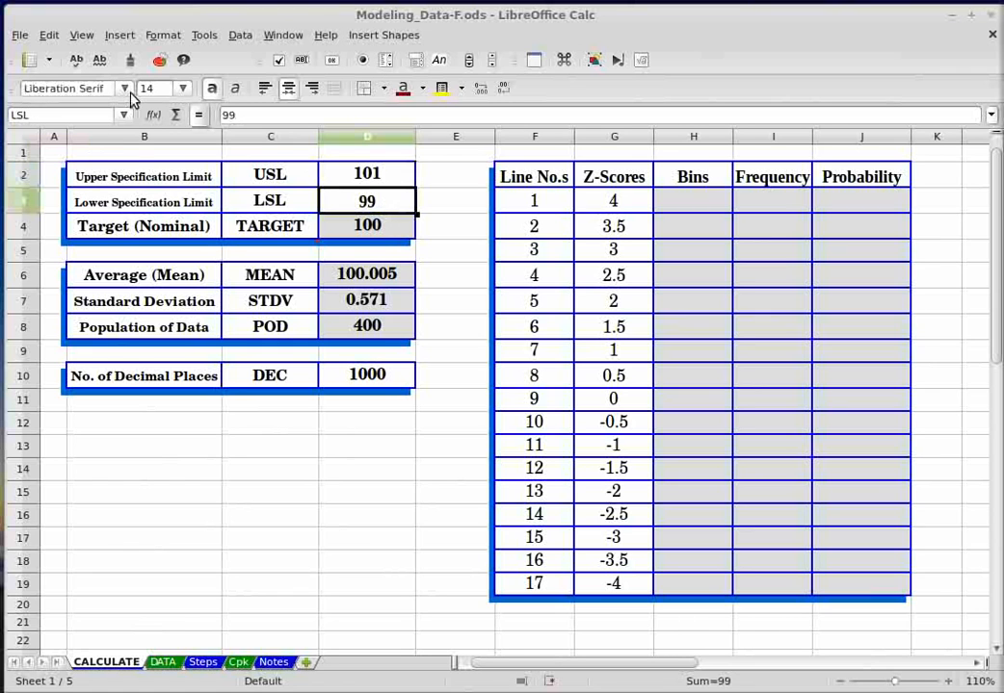
left_click(373, 231)
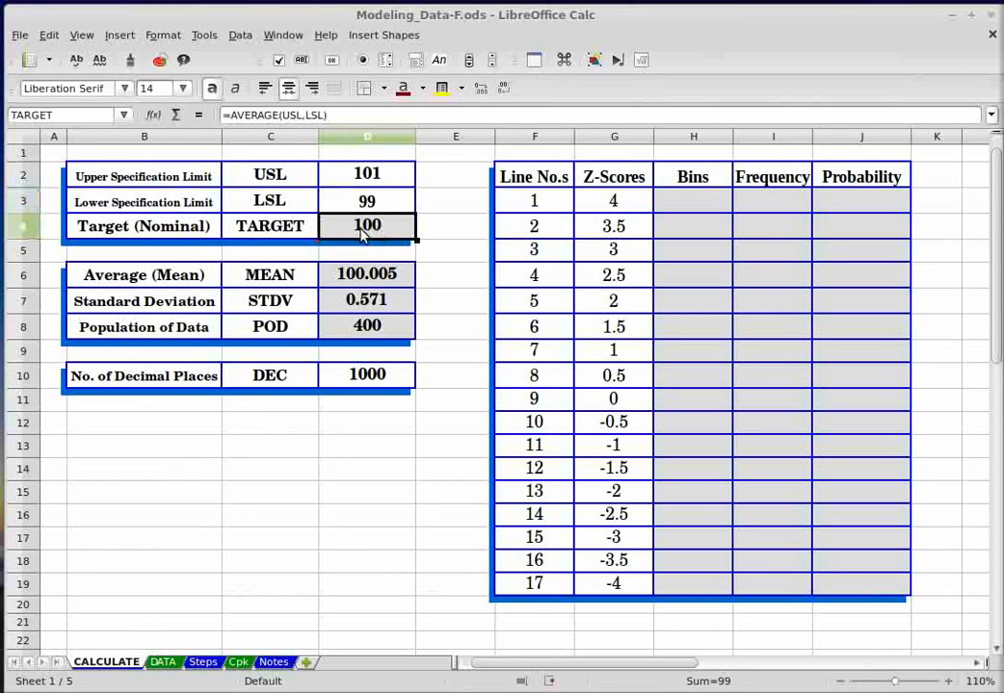
left_click(296, 231)
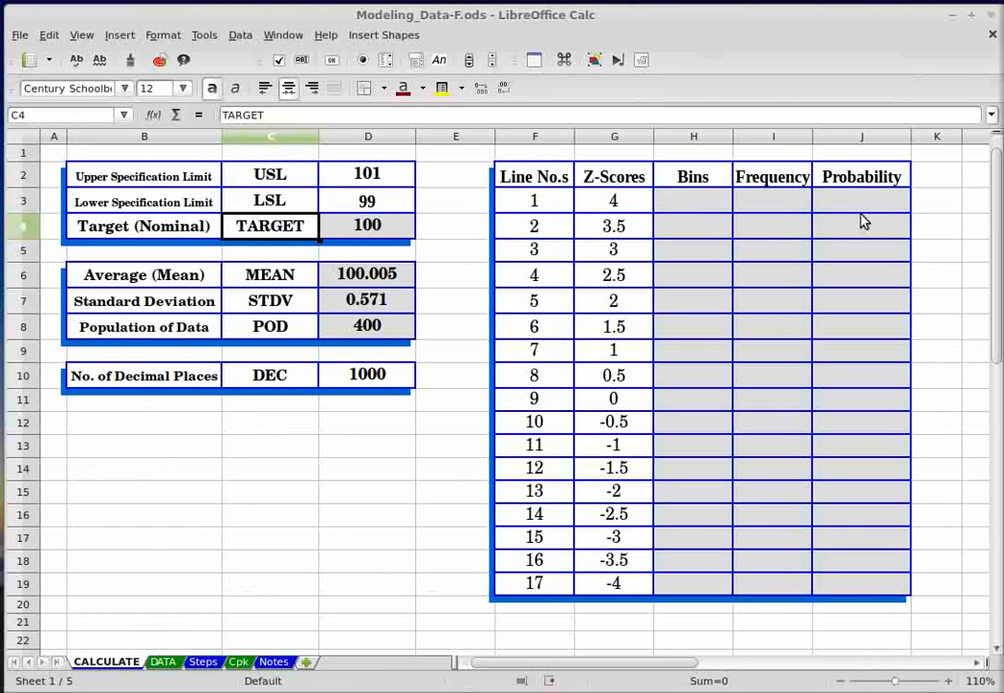
Step: Create named ranges for the table in F2:J19, using its top row headers as the names
left_click_drag(517, 177, 852, 586)
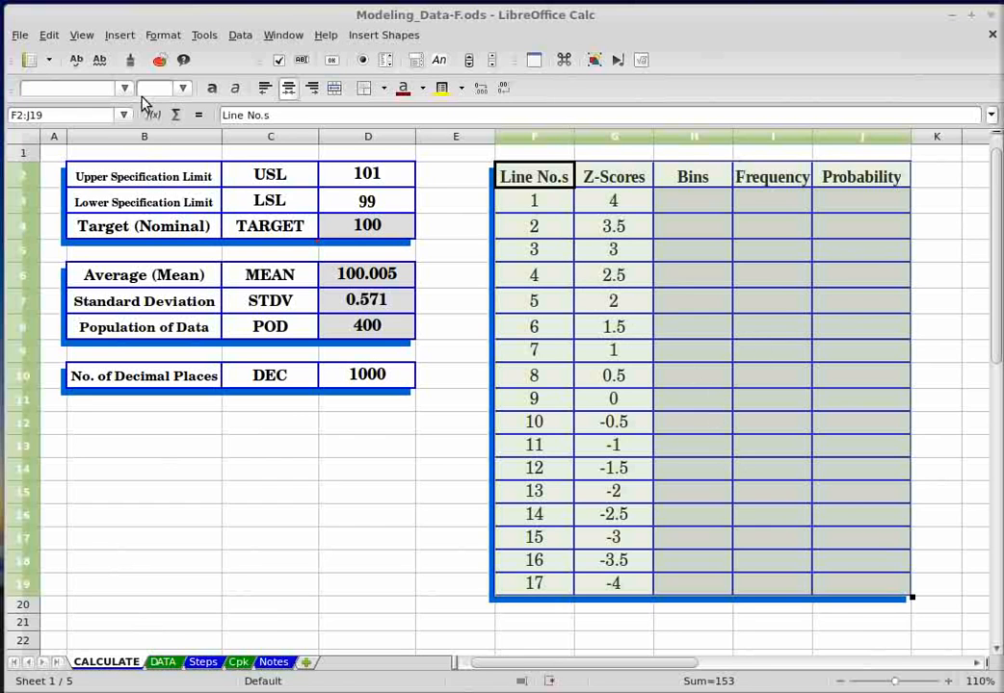
left_click(123, 36)
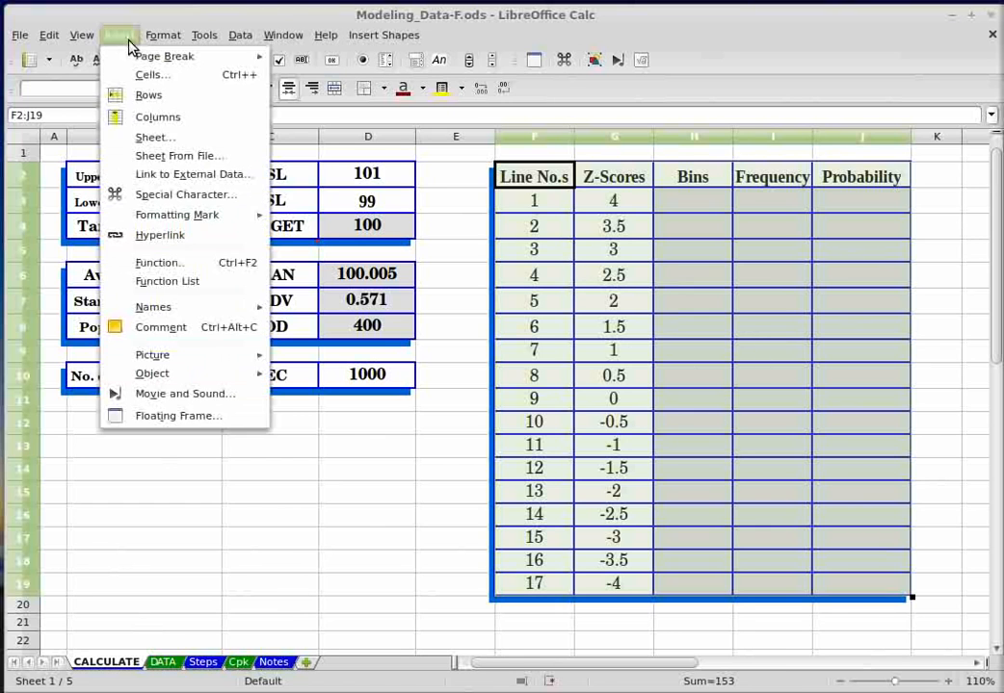
mouse_move(168, 306)
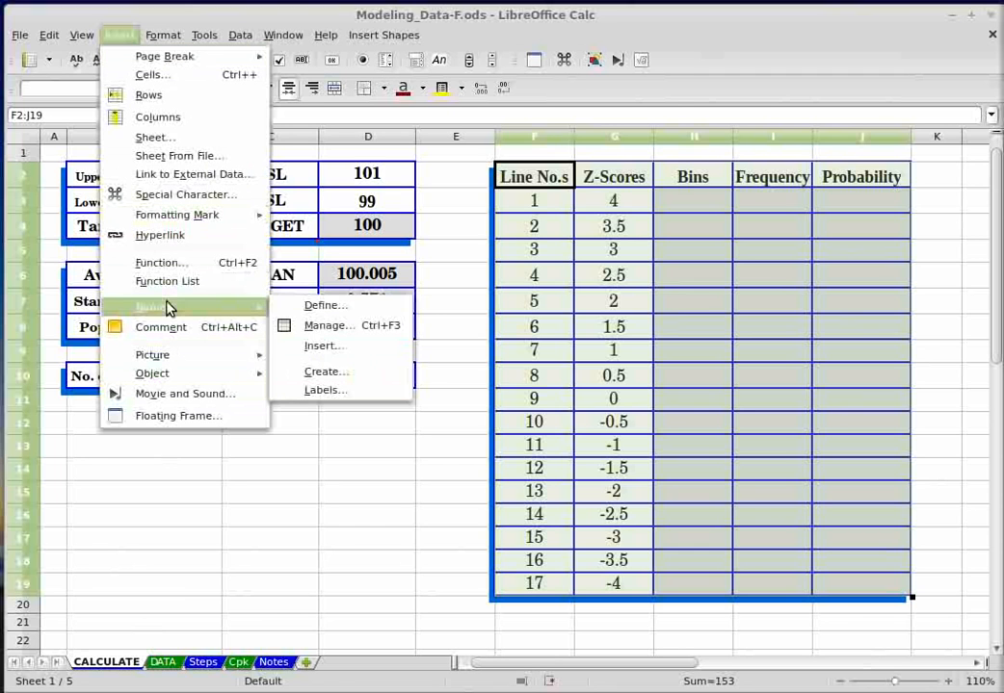
left_click(346, 374)
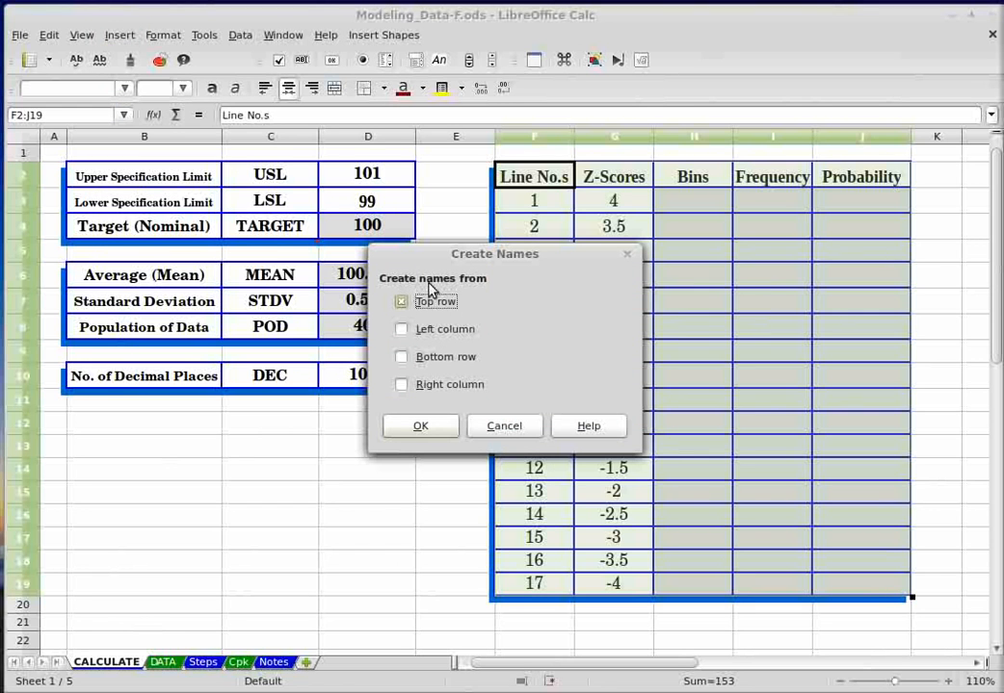
left_click(423, 431)
left_click(336, 474)
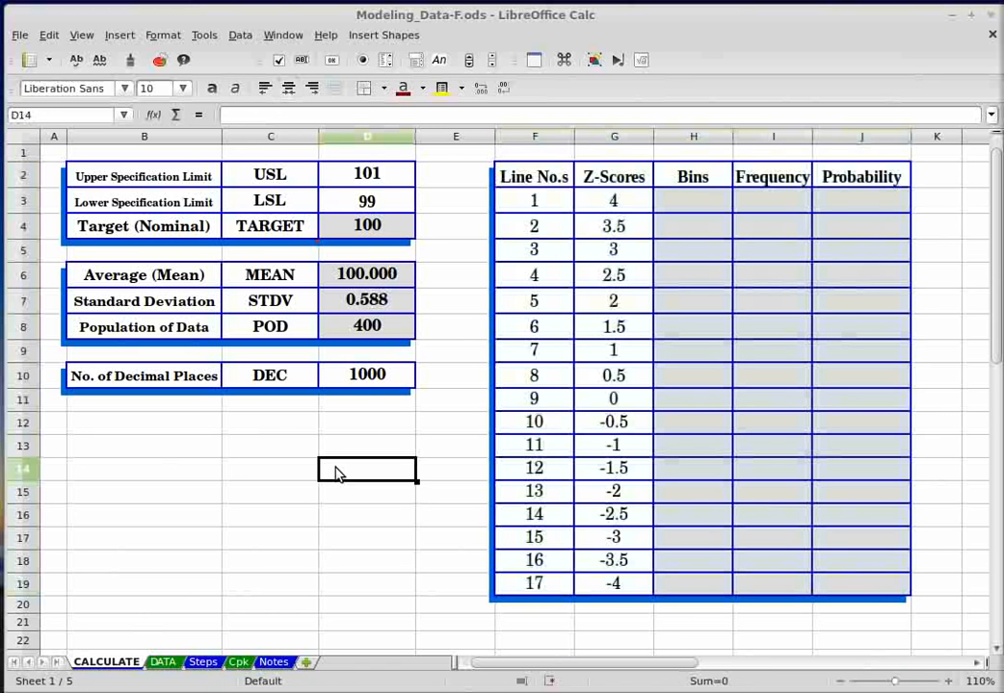
Step: Check the cell ranges assigned to the Frequency and Probability names in the list of defined names
key("ctrl+F3")
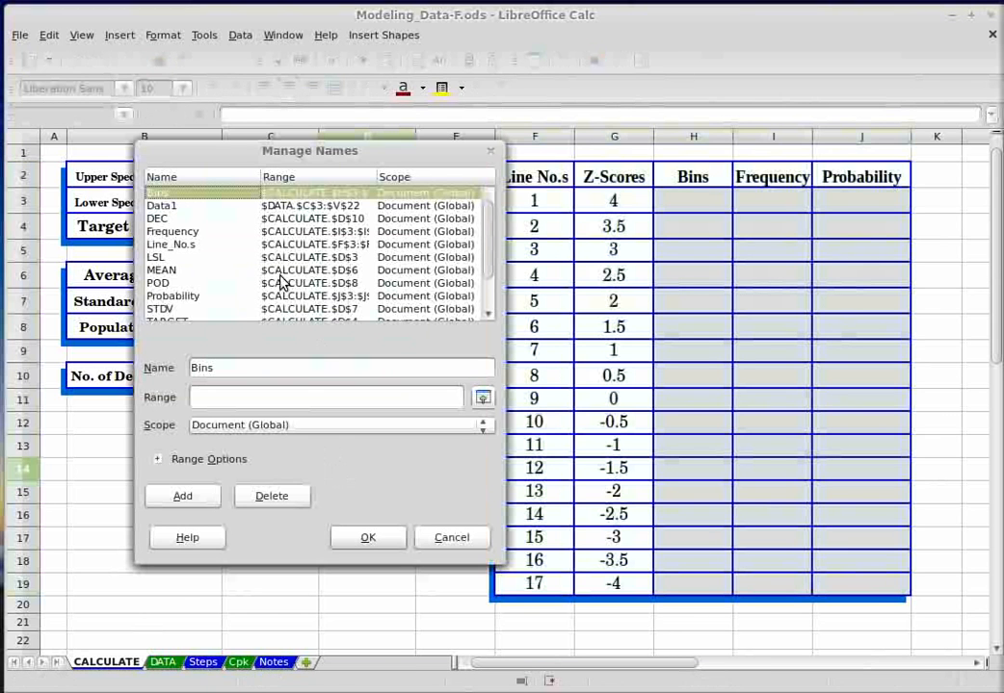
left_click(171, 232)
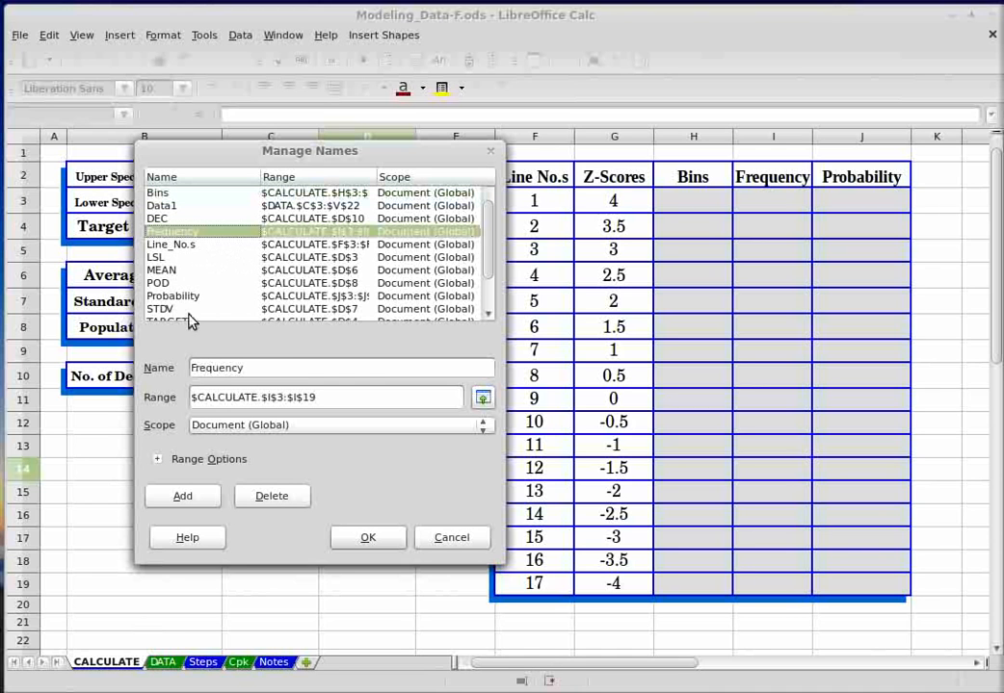
left_click(176, 297)
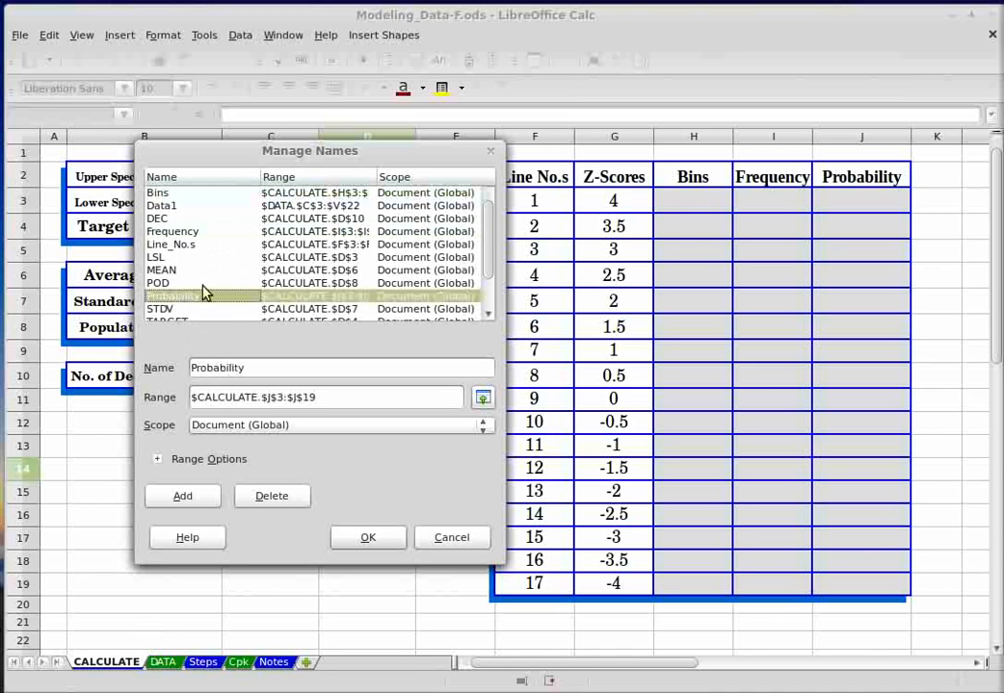
left_click(449, 540)
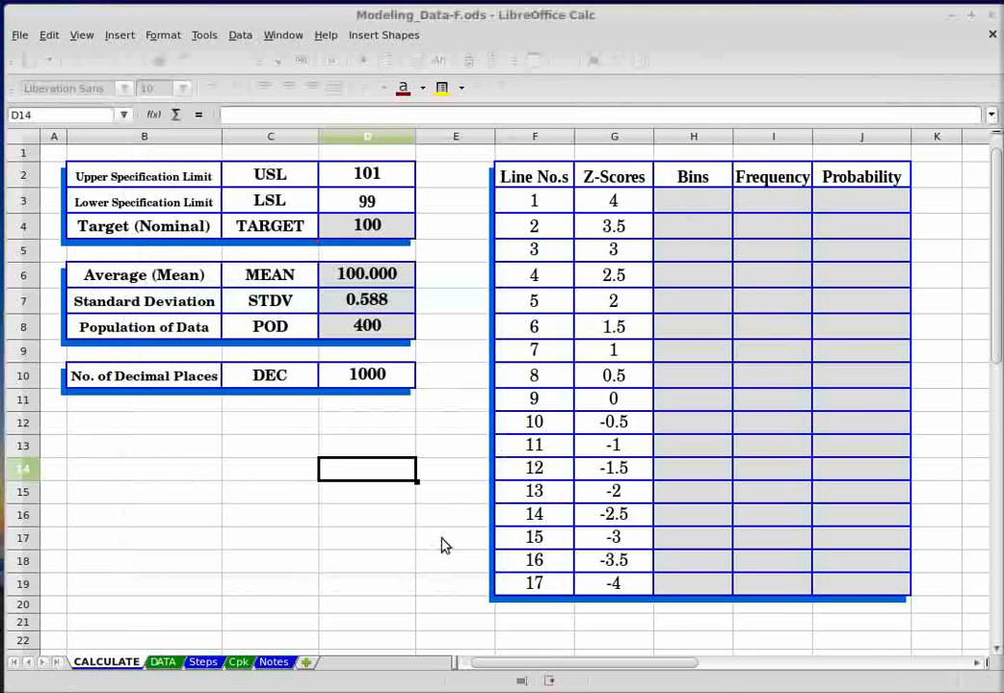
left_click(686, 199)
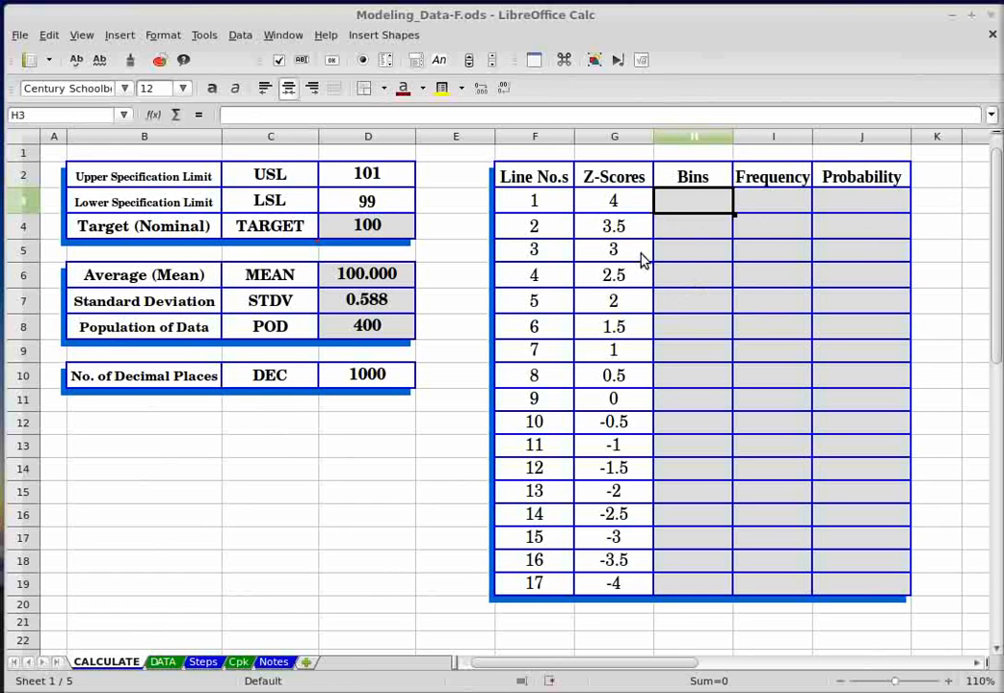
type("=")
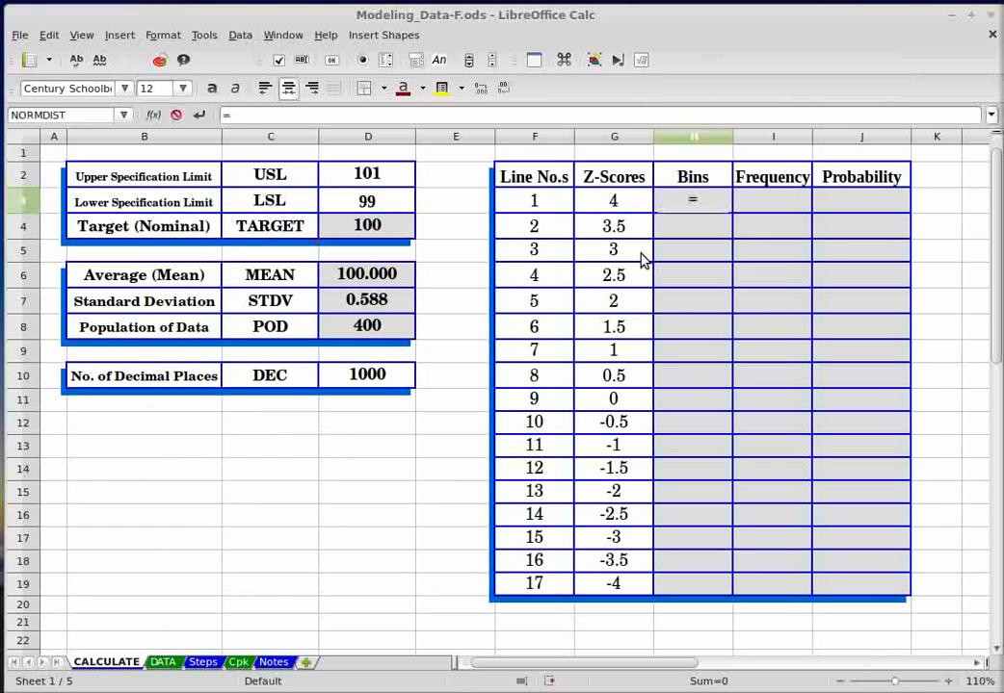
left_click(368, 280)
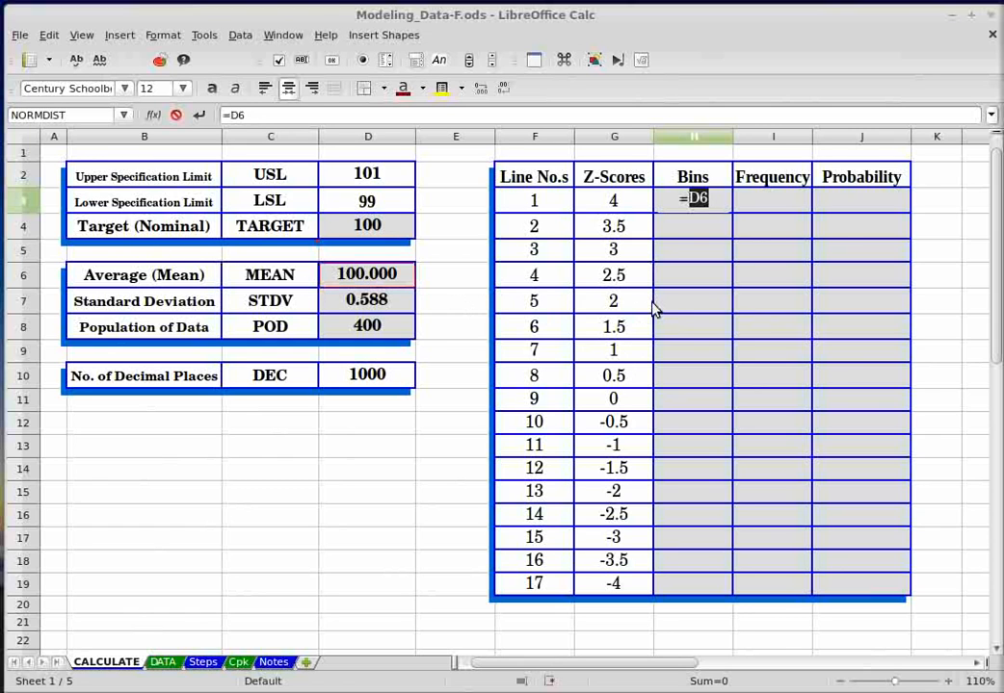
key("Escape")
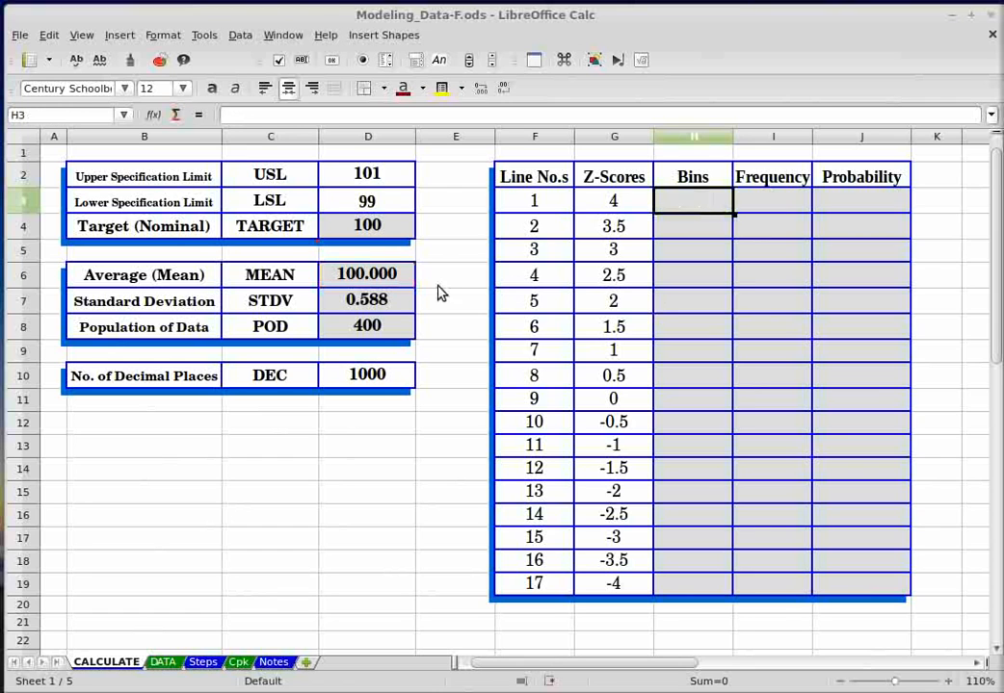
Step: Select the MEAN value cell and recalculate the sheet repeatedly to refresh the average and standard deviation
left_click(333, 281)
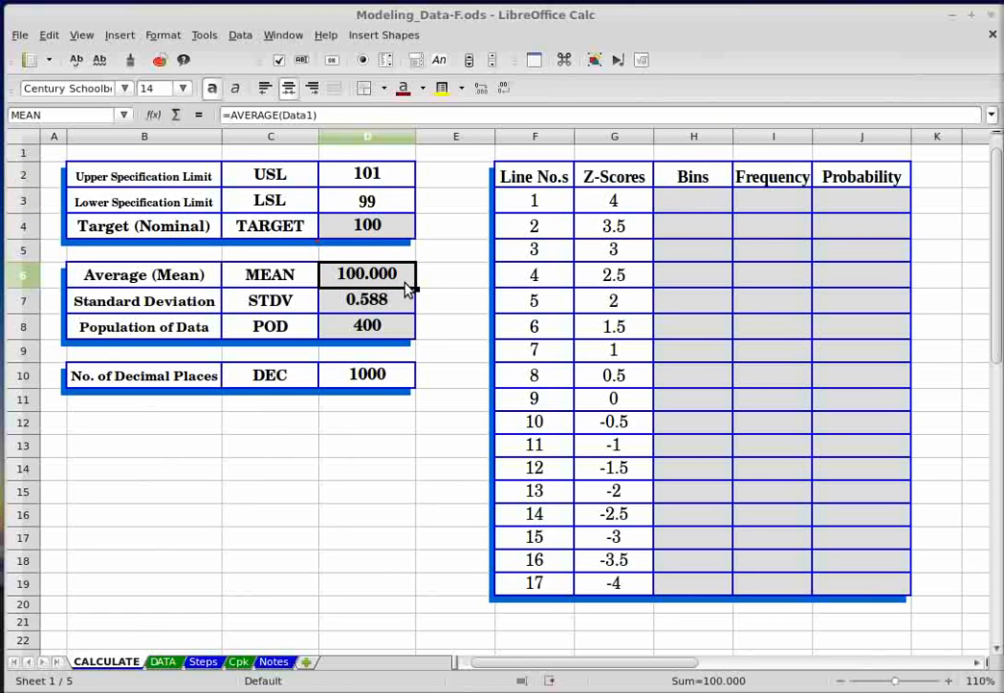
key("F9")
key("F9")
key("F9")
key("F9")
key("F9")
key("F9")
key("F9")
key("F9")
key("F9")
key("F9")
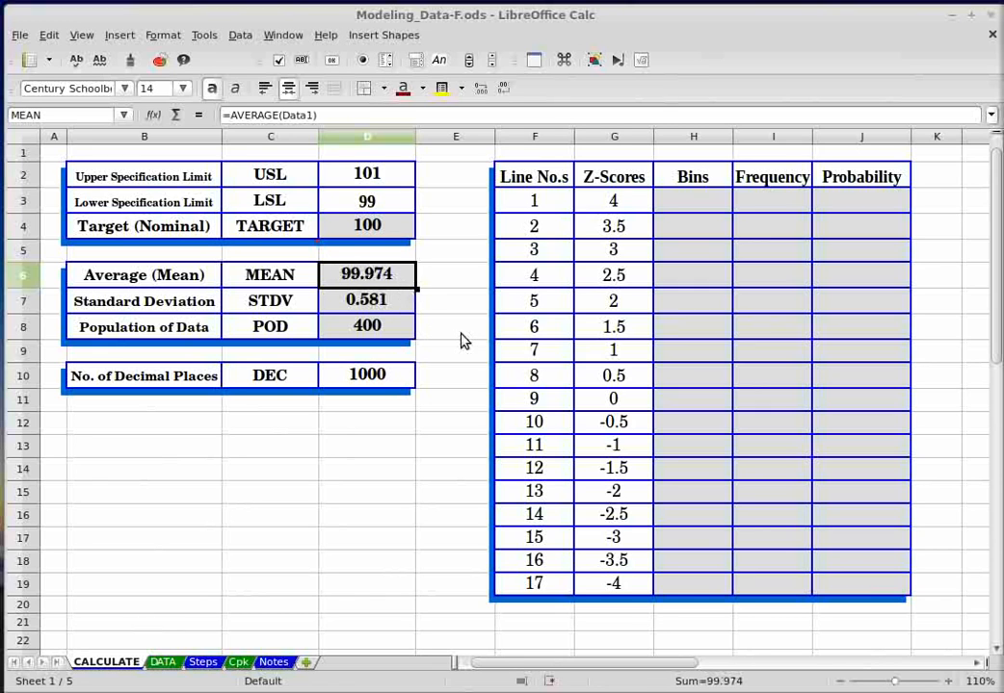
Step: Enter =MEAN+(Z_Scores*STDV) in the first Bins cell, H3, and fill the formula down to H19
left_click(667, 201)
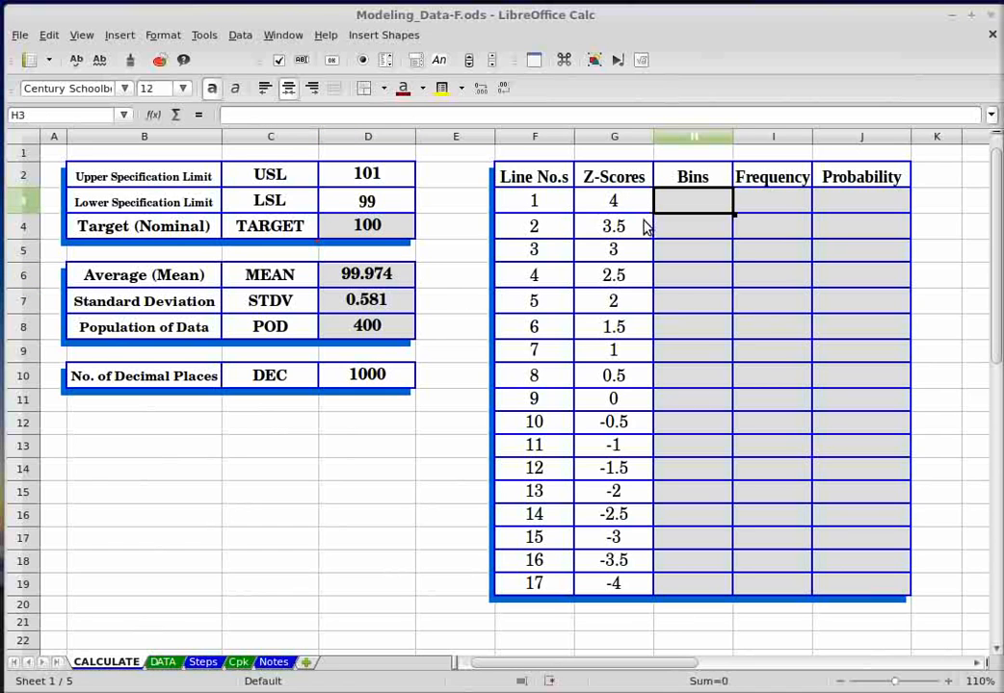
type("=")
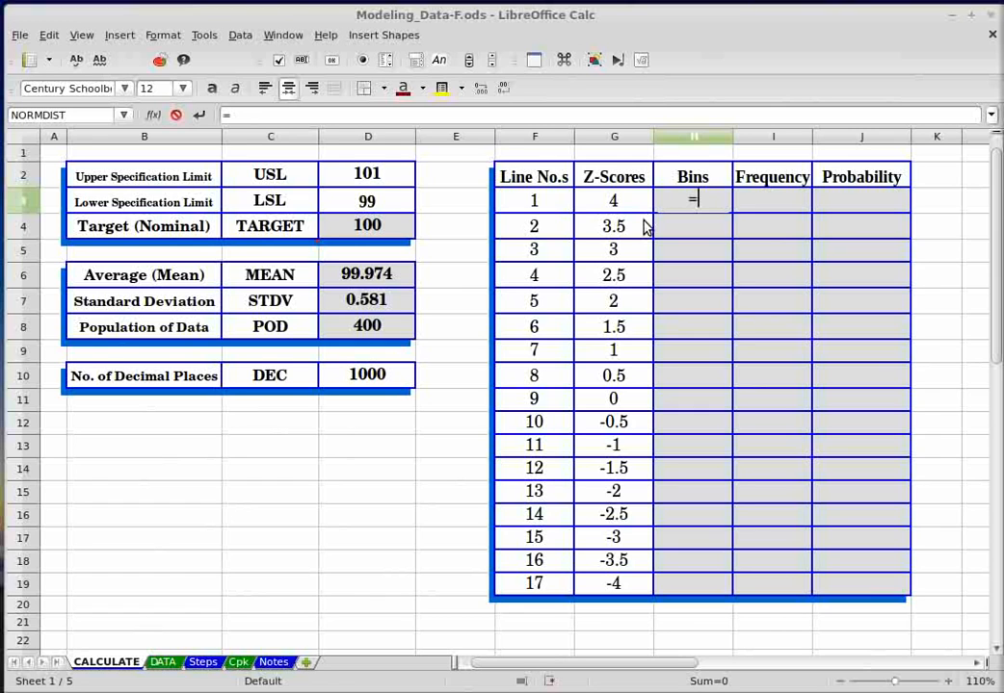
type("mean")
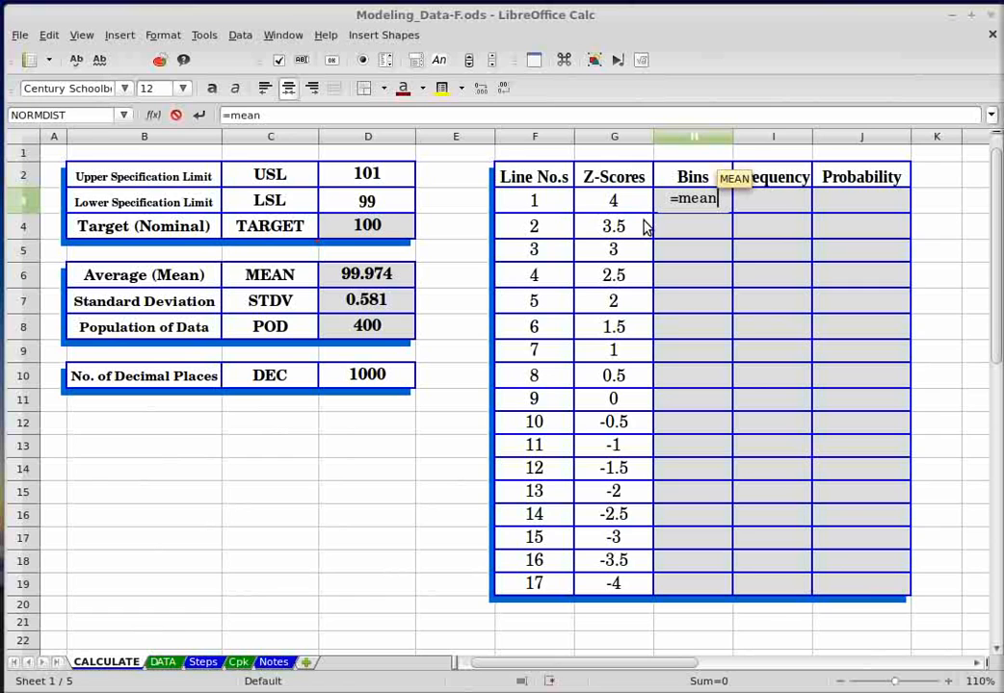
type("+(")
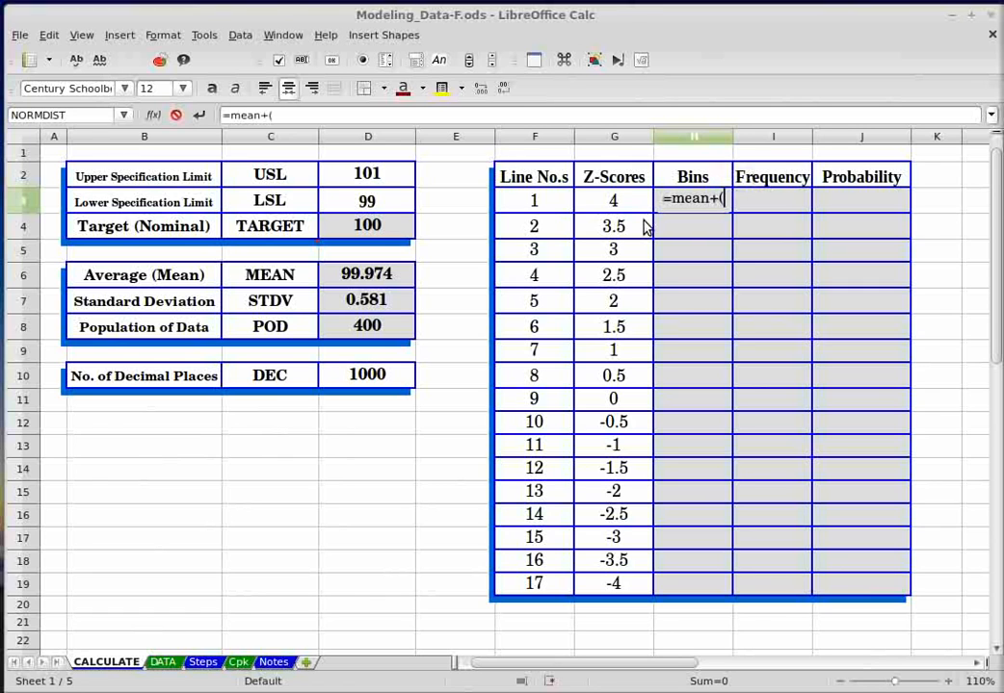
type("z")
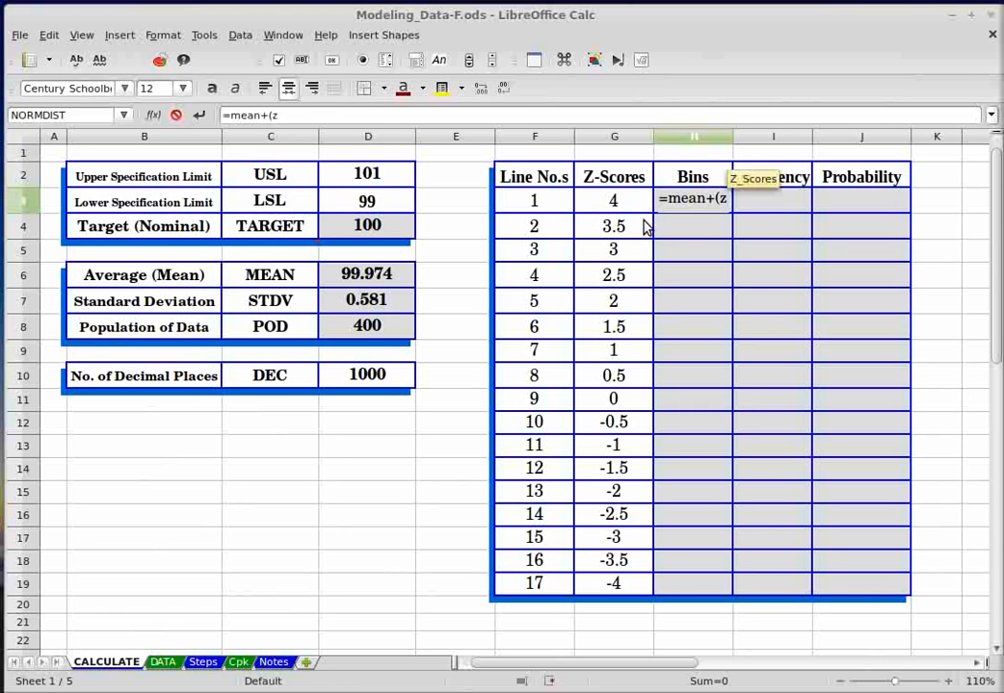
key("Return")
type("*")
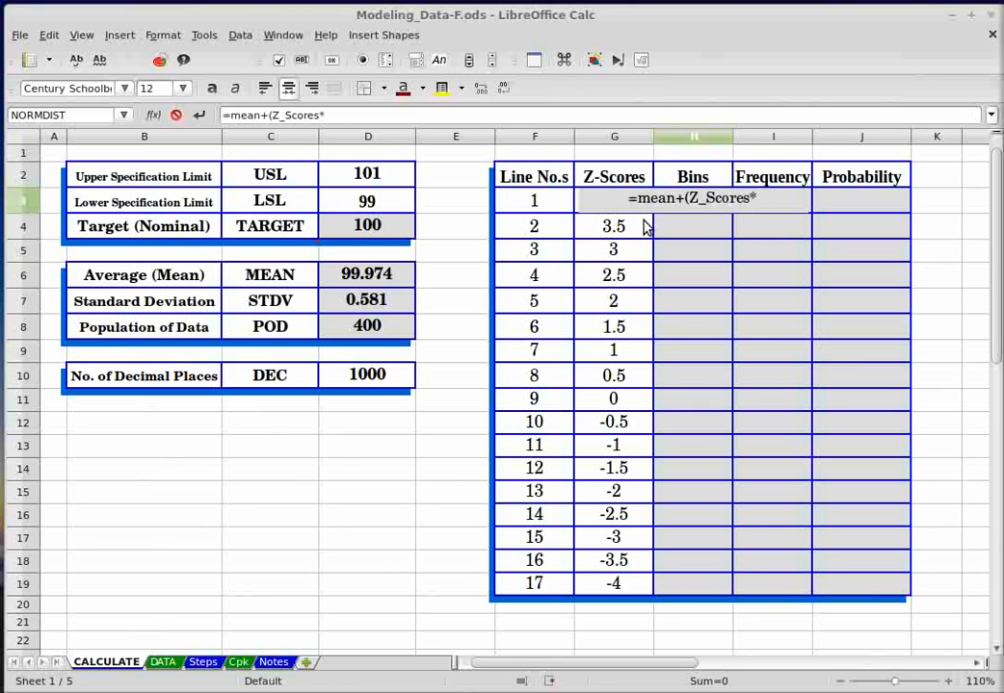
type("st")
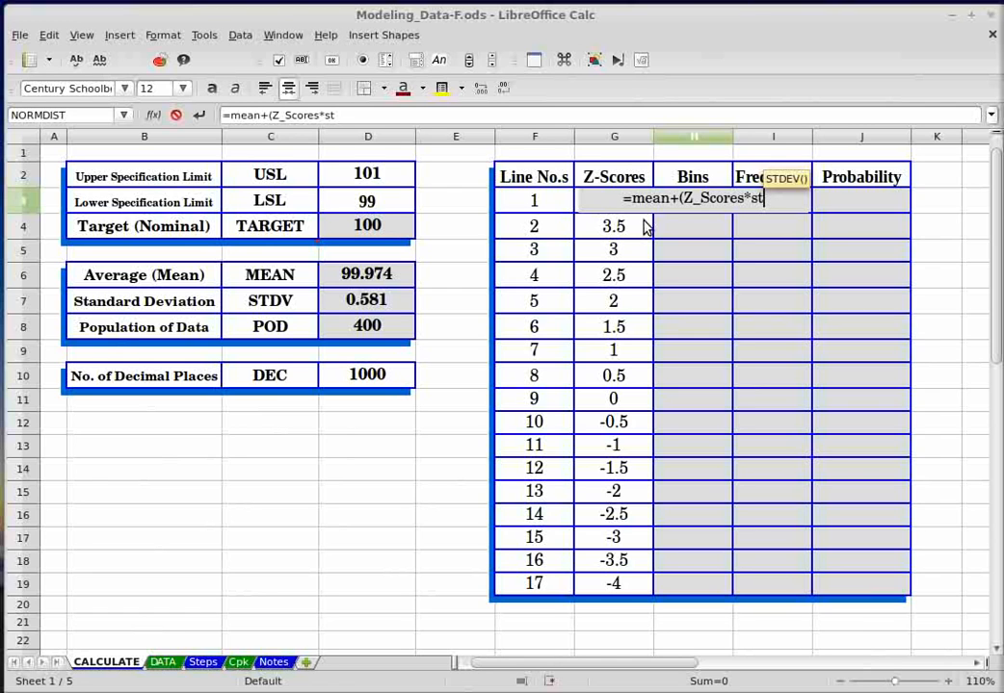
type("dv")
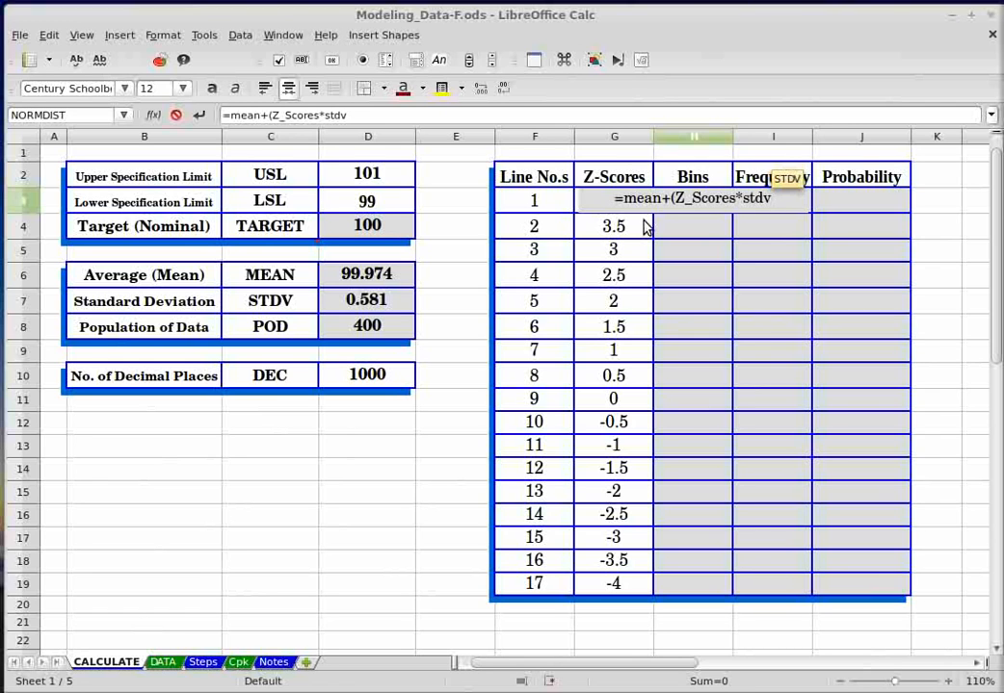
type(")")
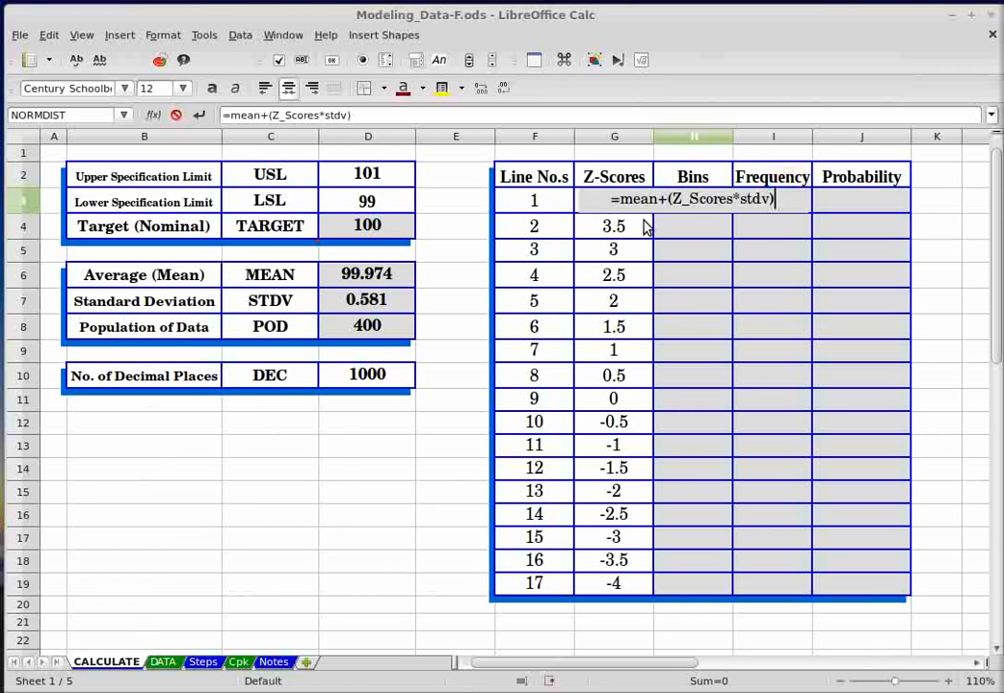
key("Return")
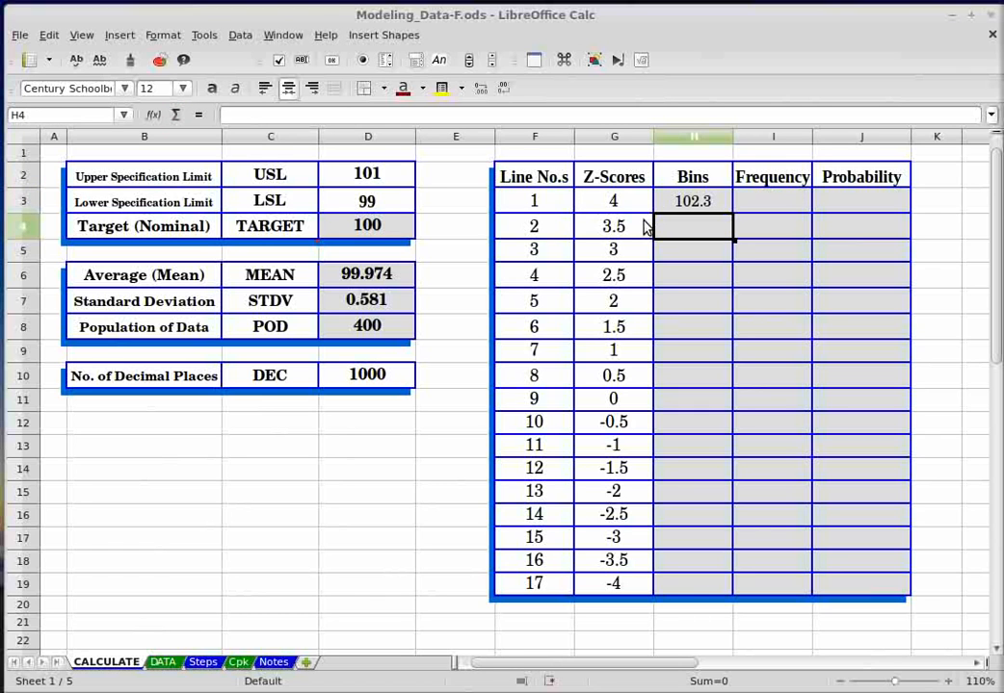
left_click(698, 206)
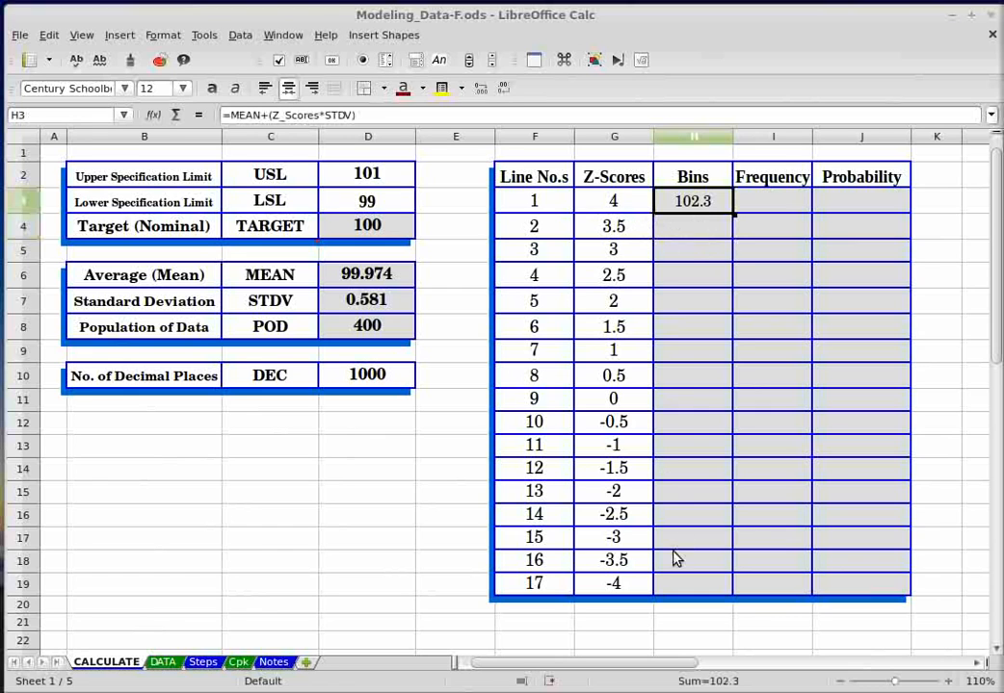
double_click(733, 215)
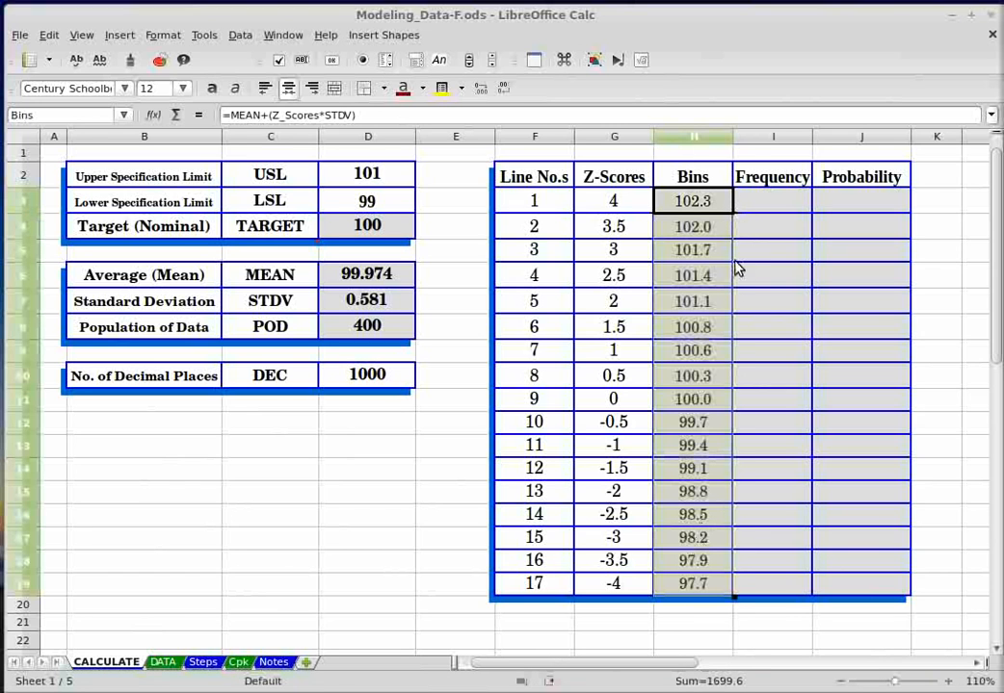
Step: Enter =FREQUENCY(Data1,Bins) as an array formula across the Frequency cells I3:I19
left_click(779, 198)
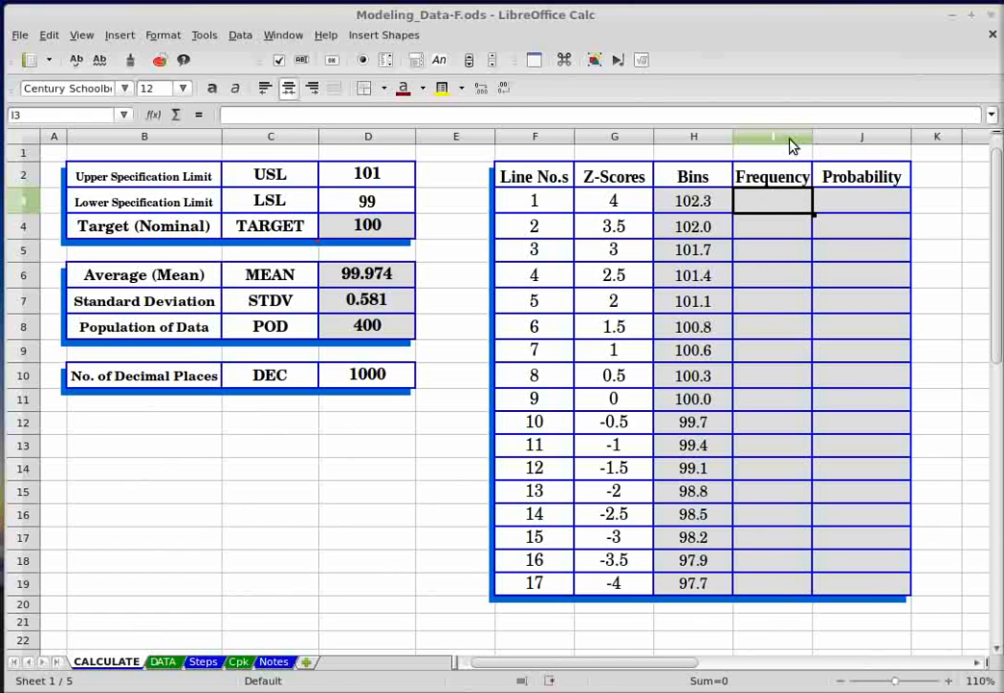
left_click_drag(777, 210, 785, 587)
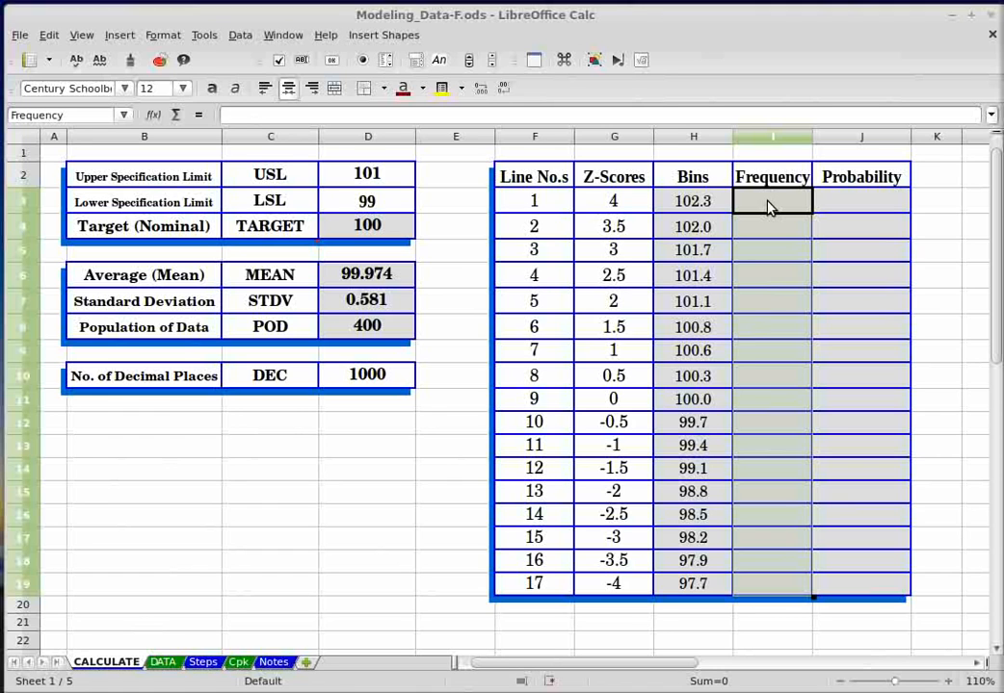
type("=")
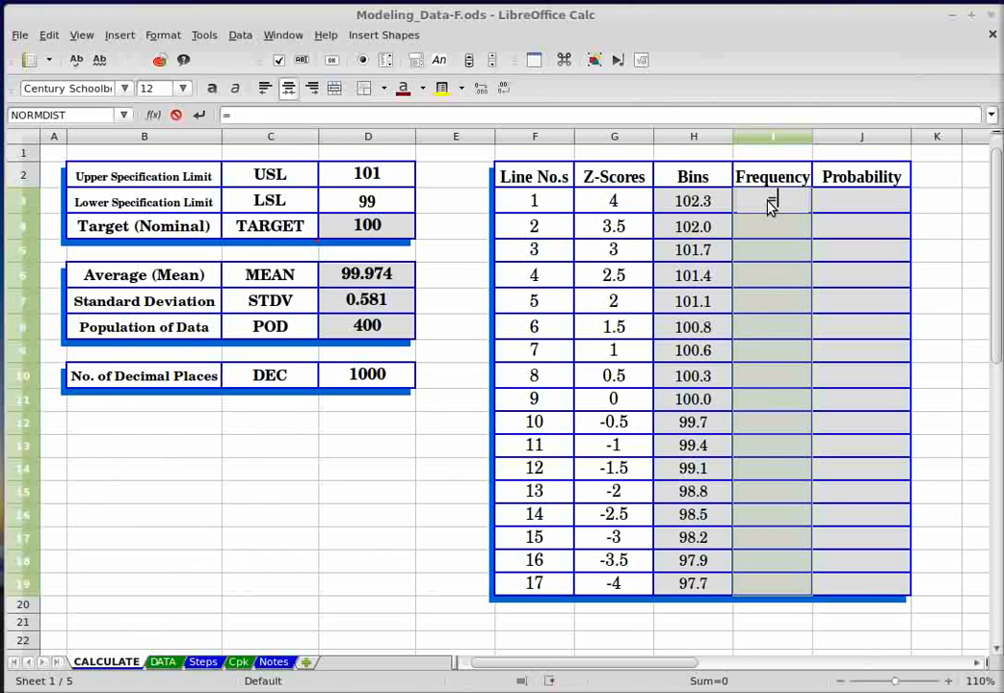
type("frequency")
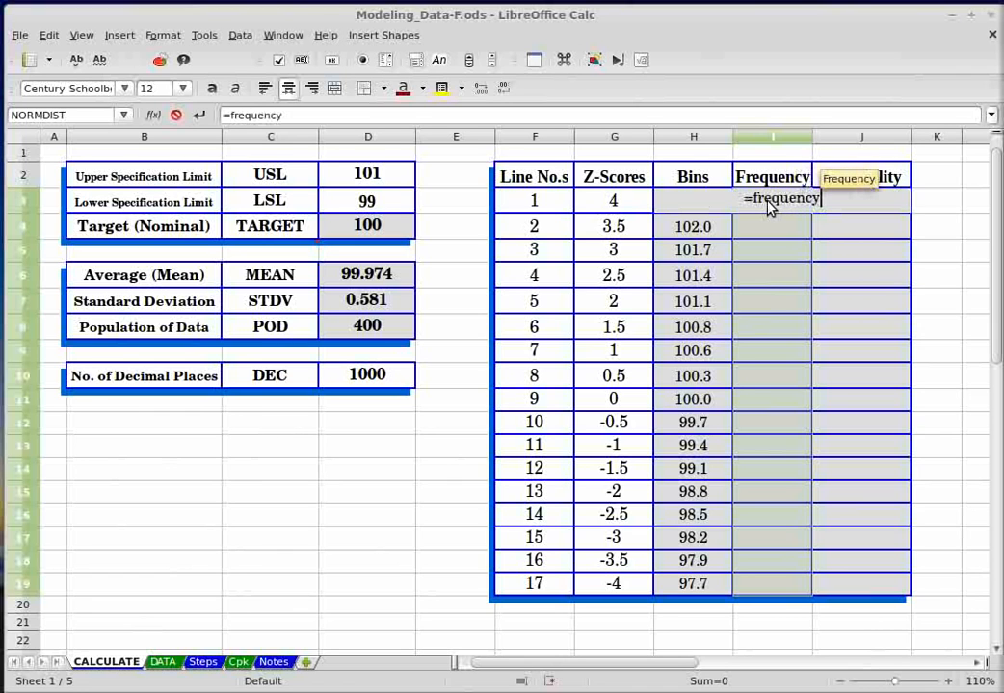
type("(")
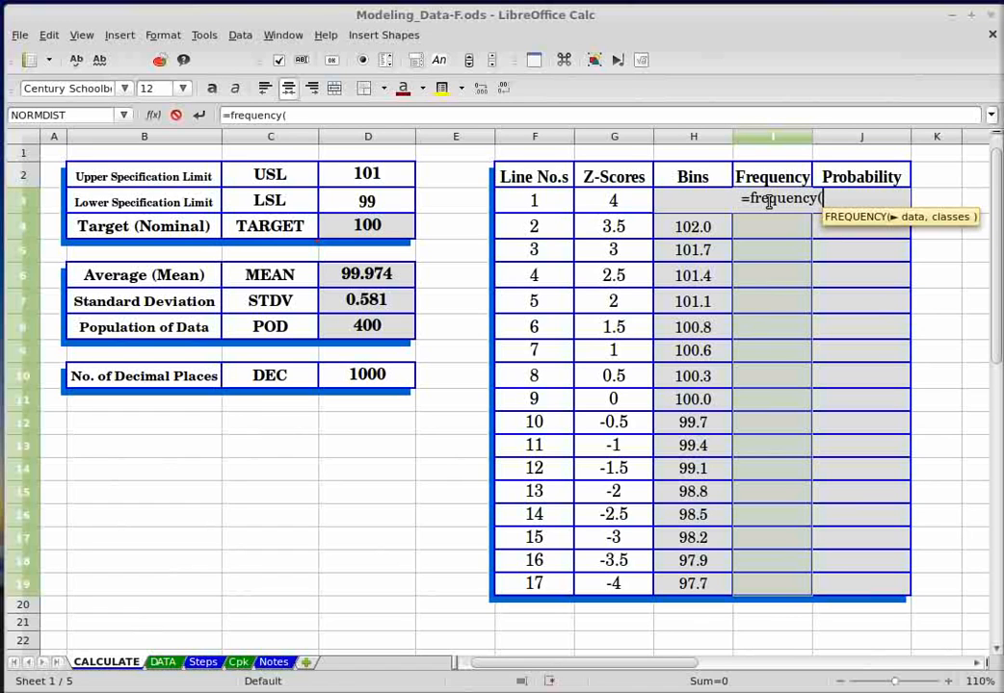
type("Data1")
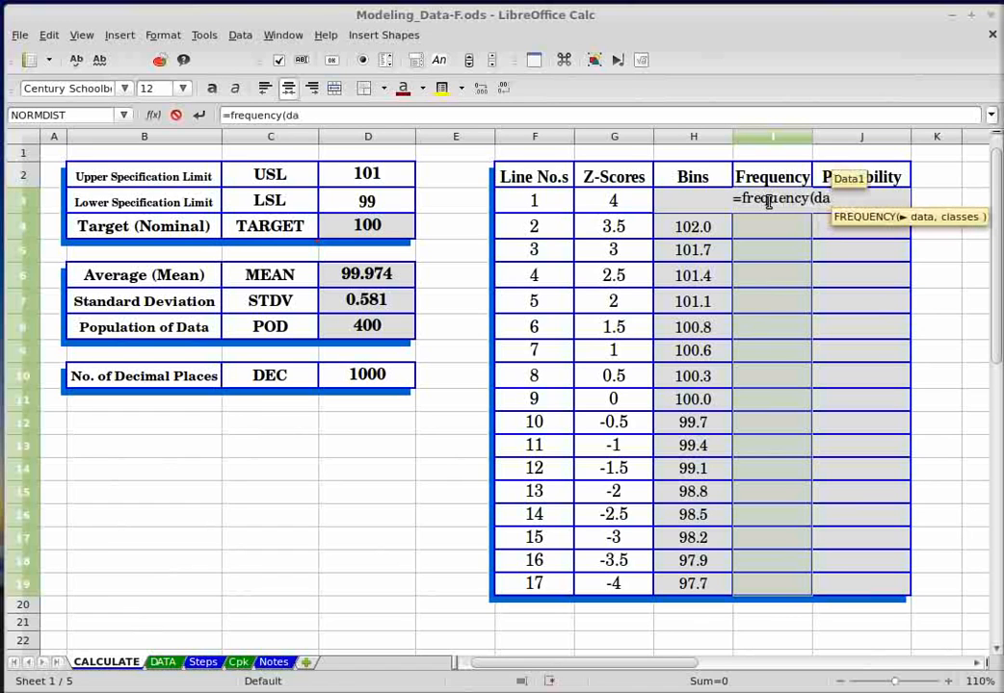
type(",")
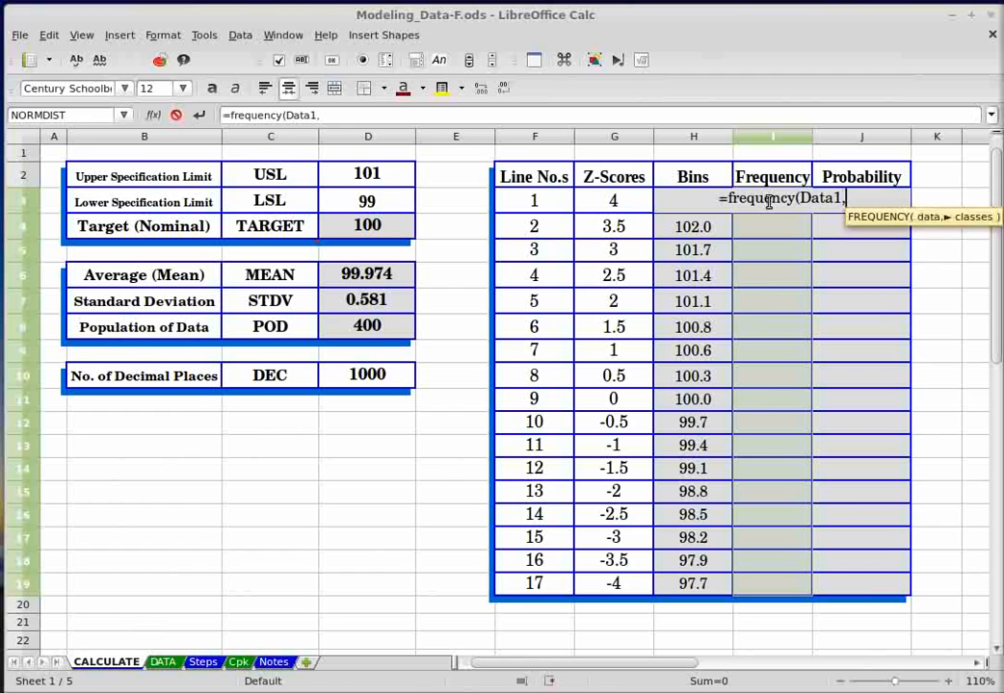
type("bi")
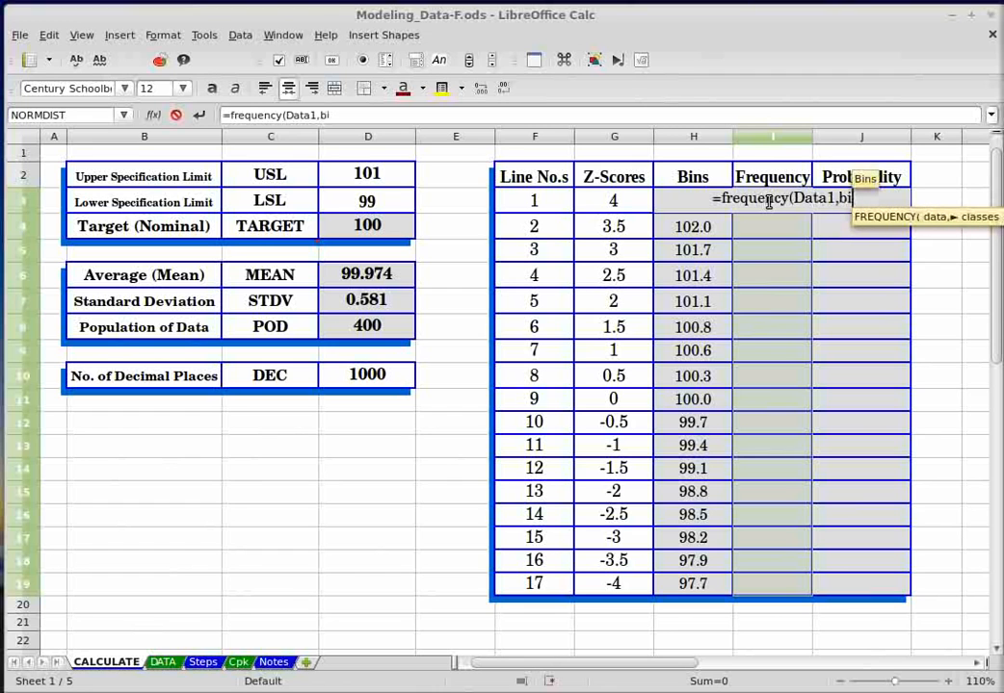
key("Return")
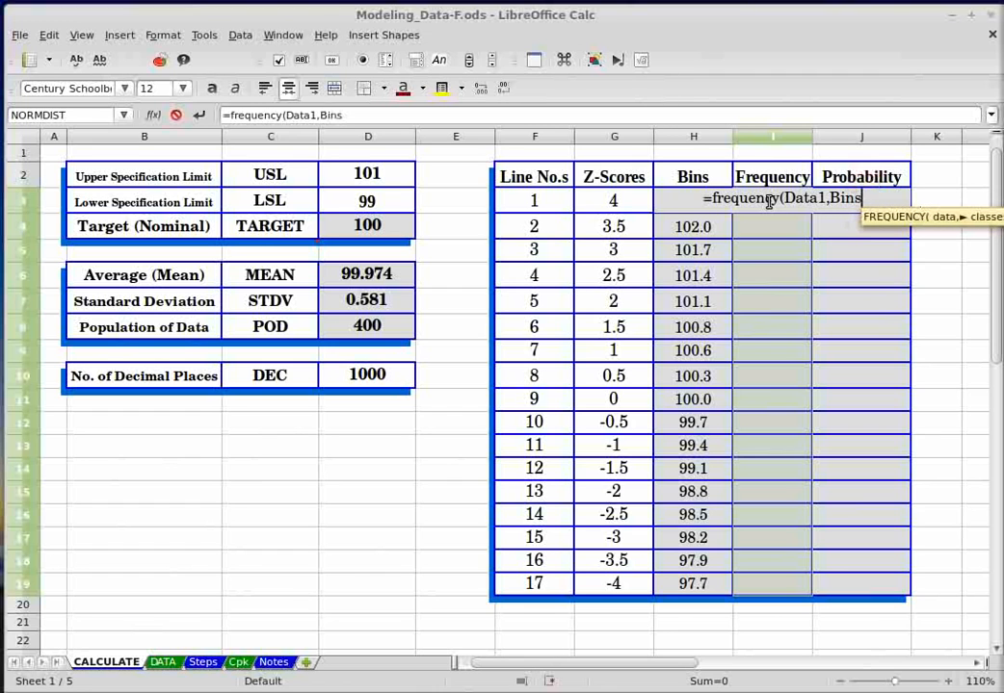
type(")")
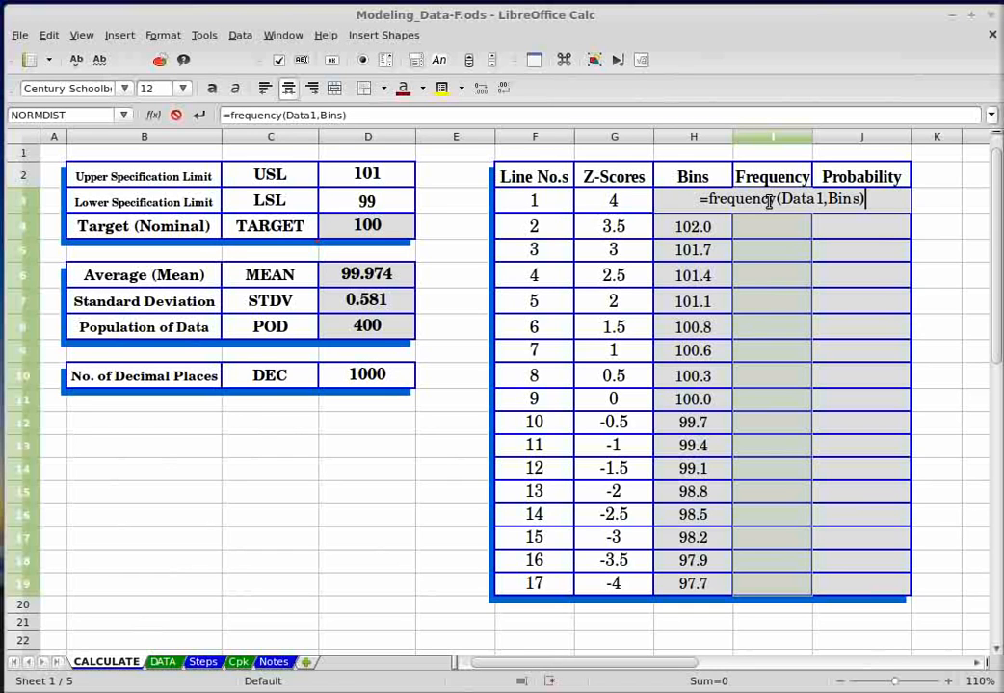
key("ctrl+shift+Return")
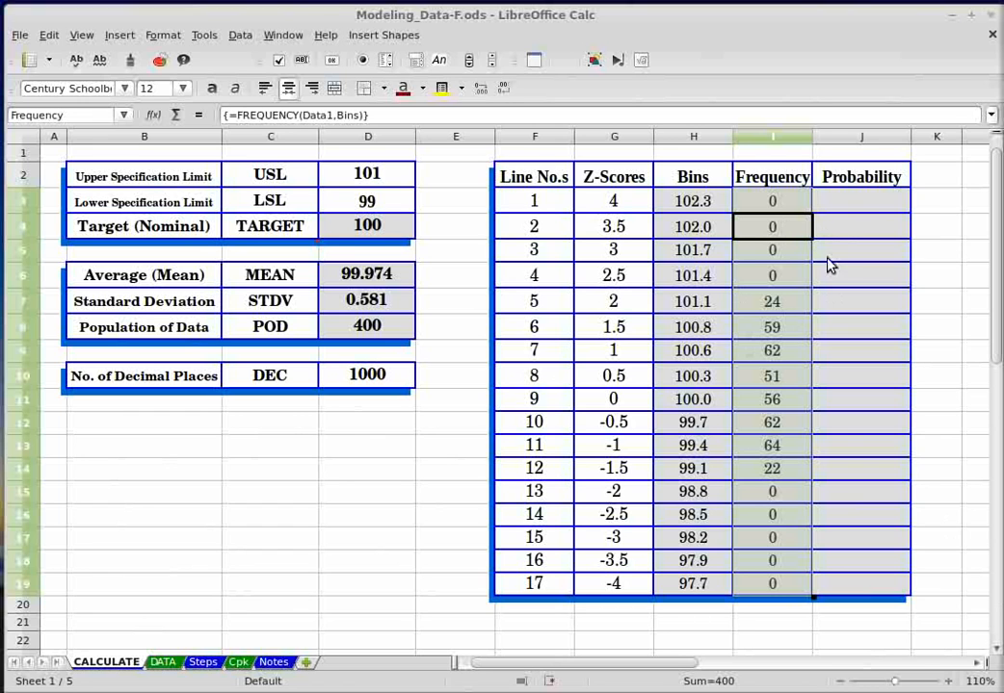
Step: Enter =NORMDIST(Bins,MEAN,STDV,0) in the first Probability cell, J3
left_click(857, 202)
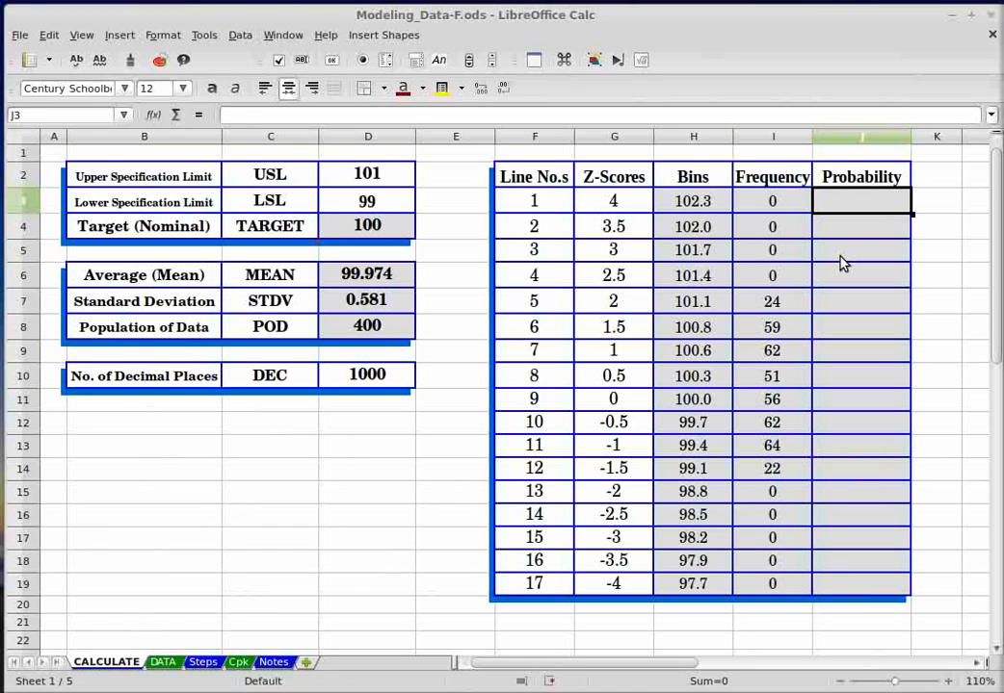
type("=")
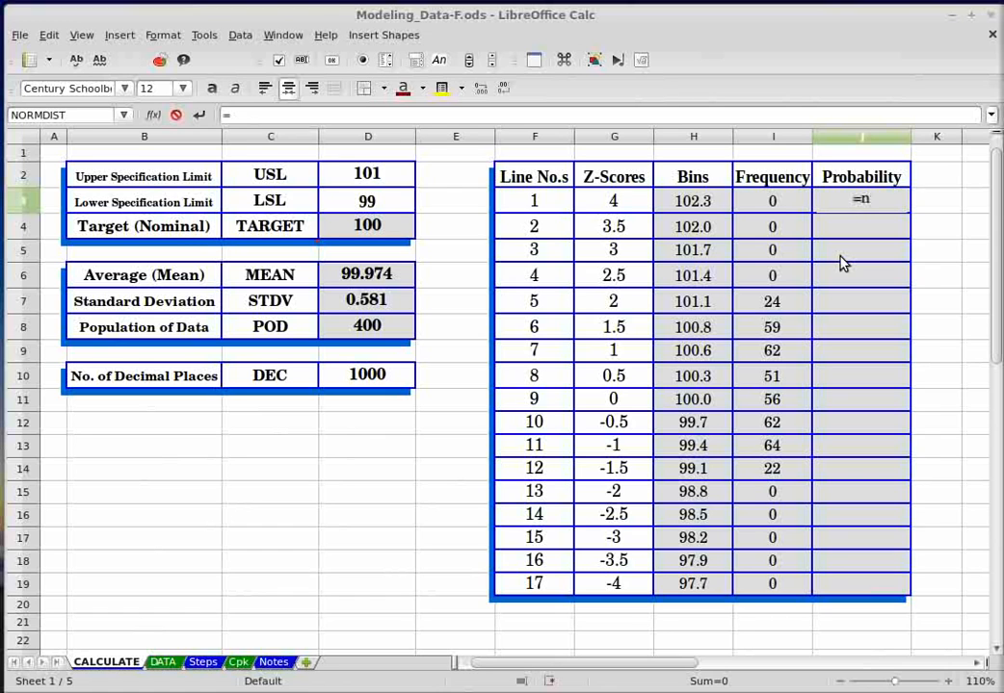
type("norm")
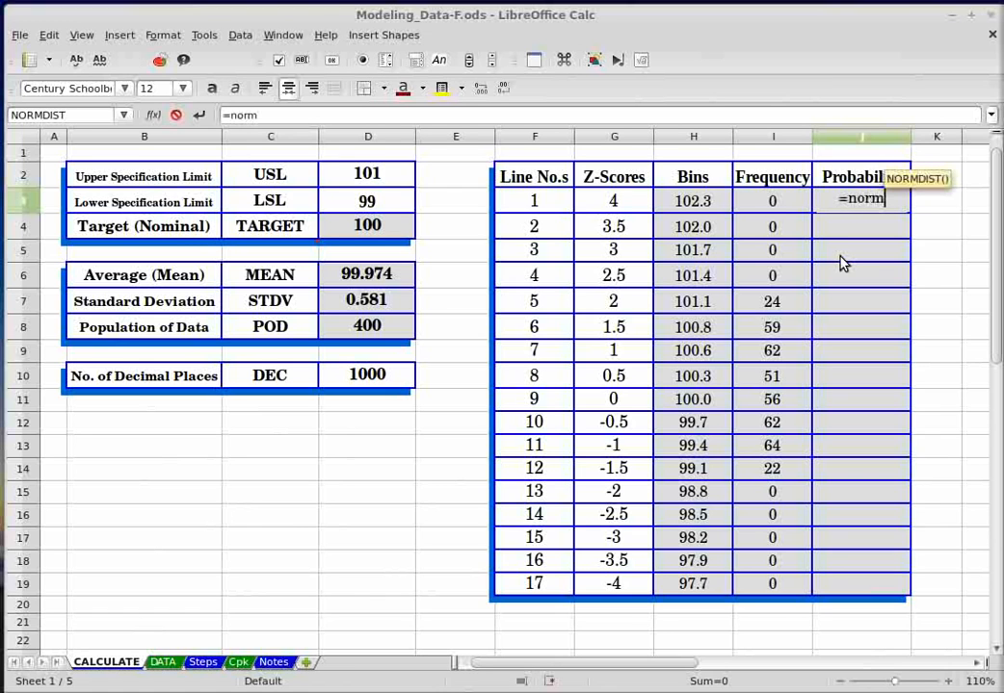
type("dist")
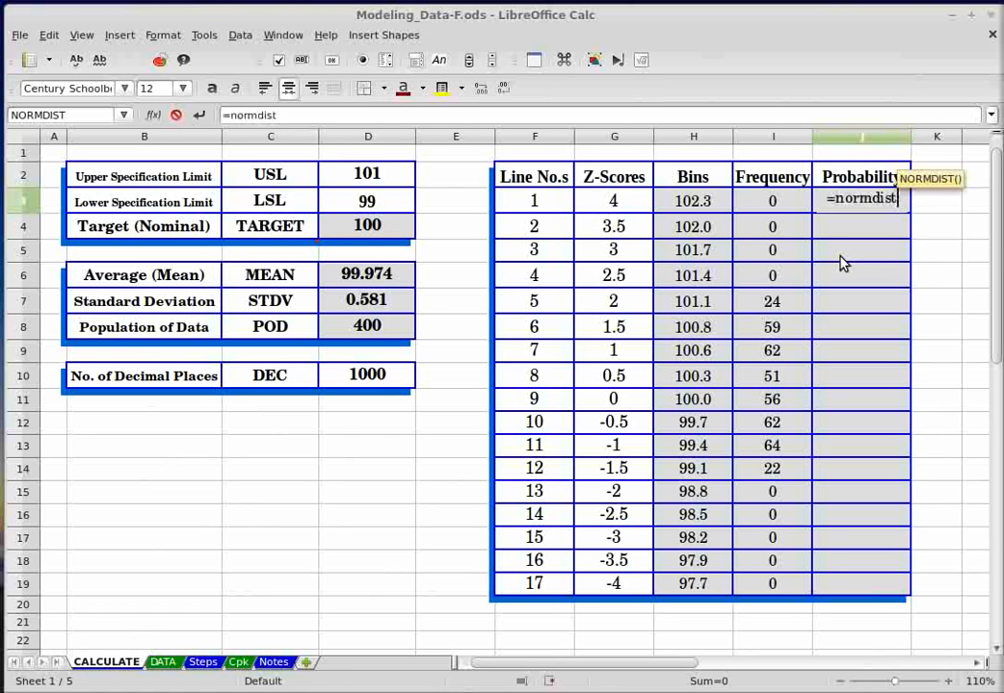
type("(")
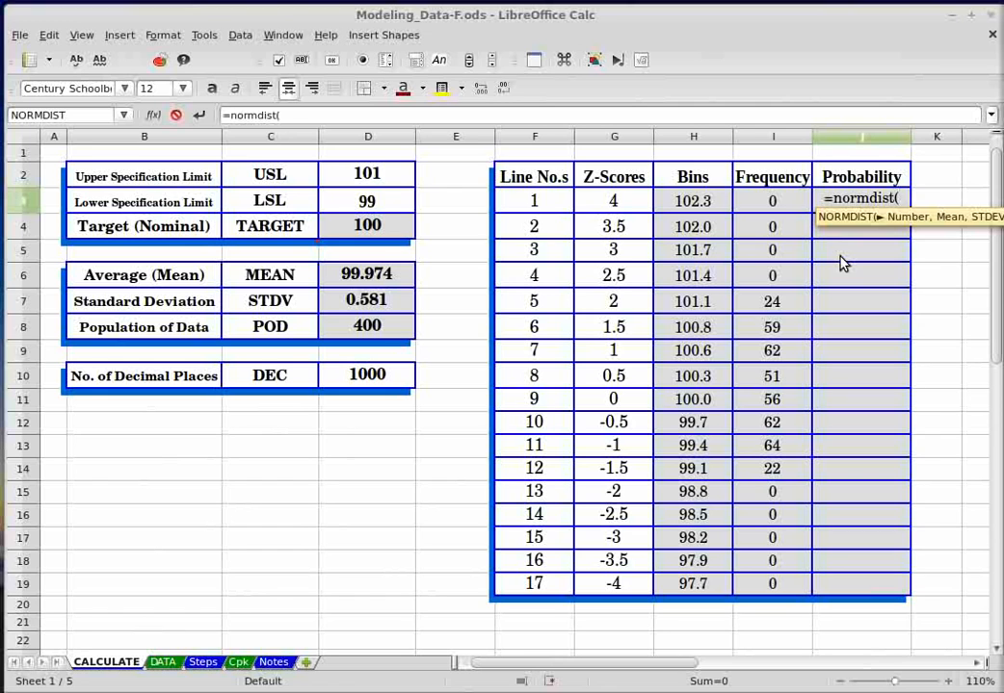
type("bins")
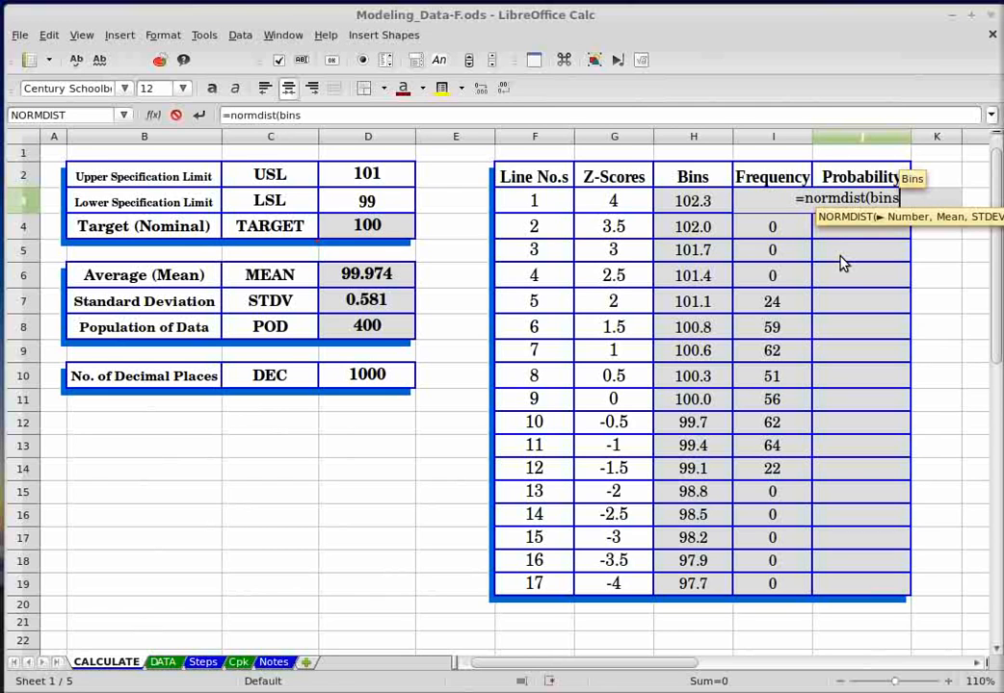
type(",")
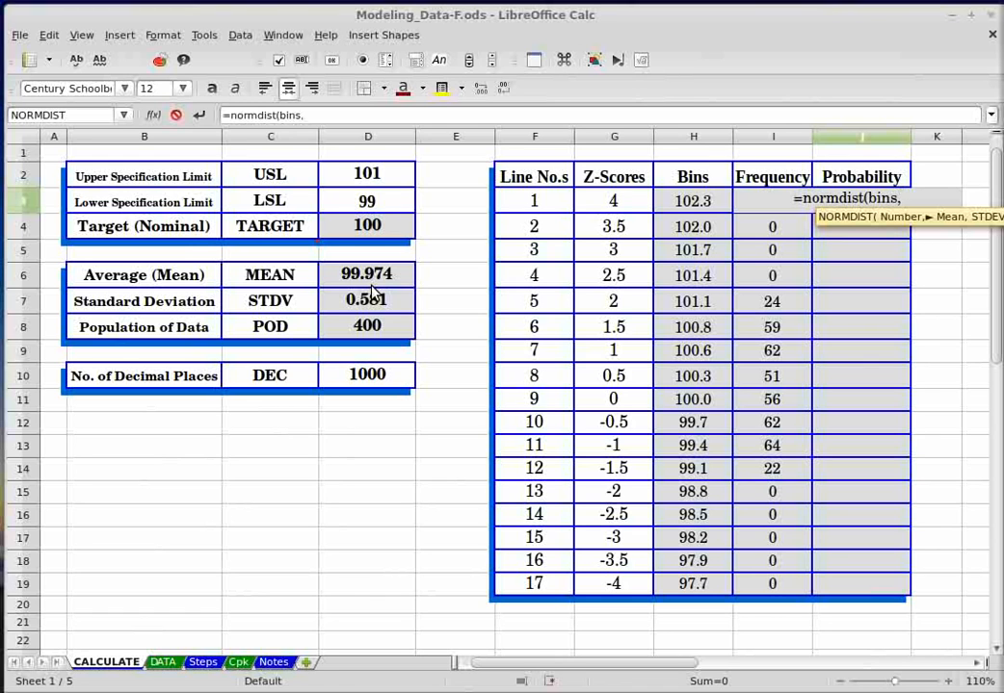
type("mean")
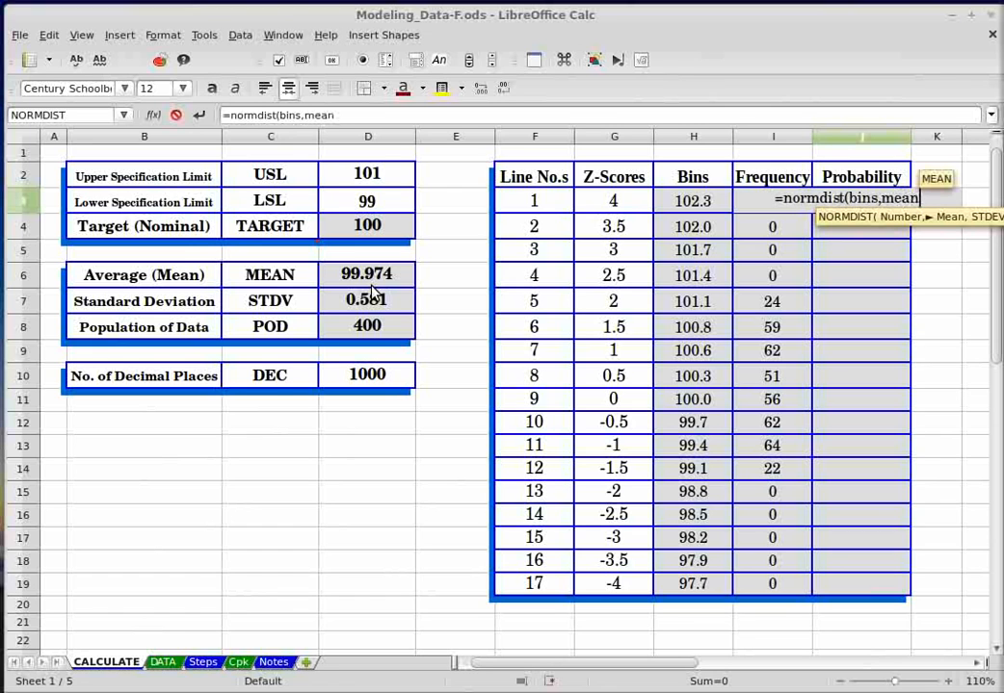
type(",")
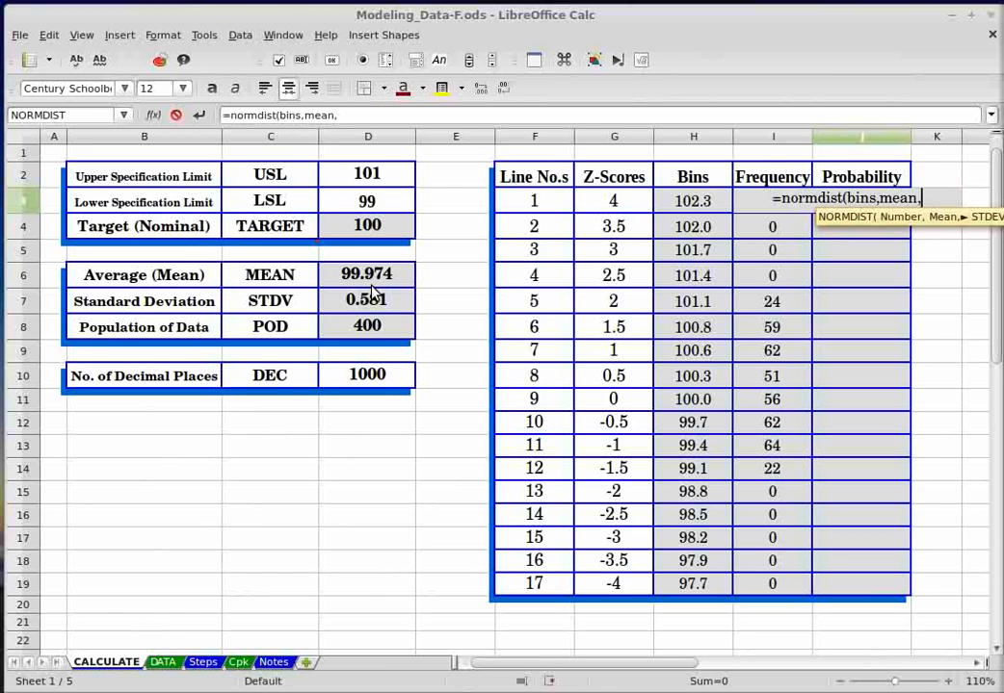
type("st")
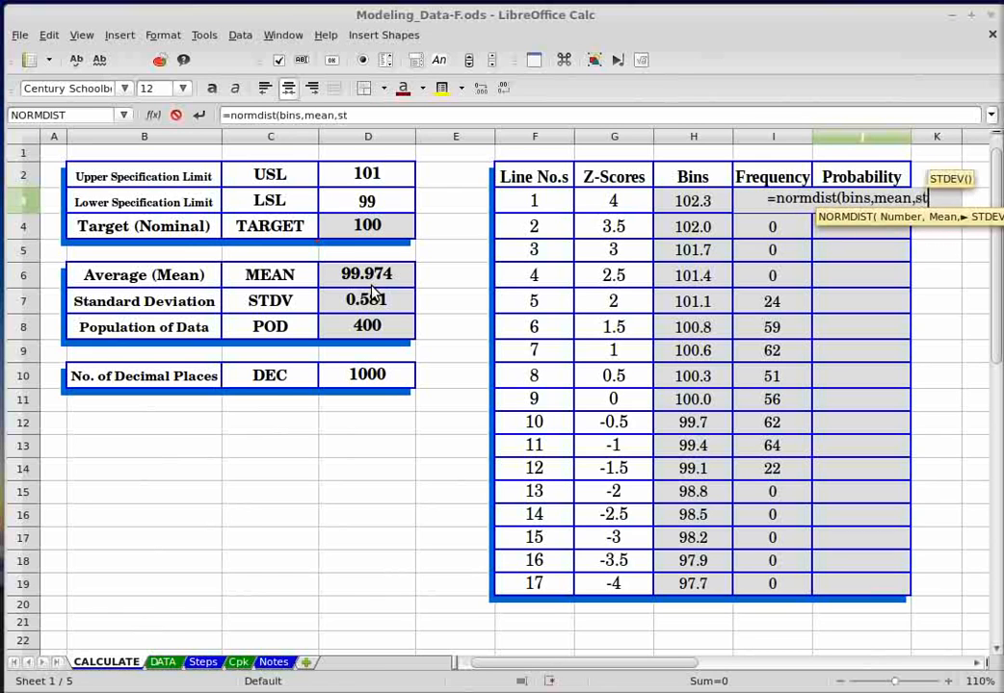
type("dv")
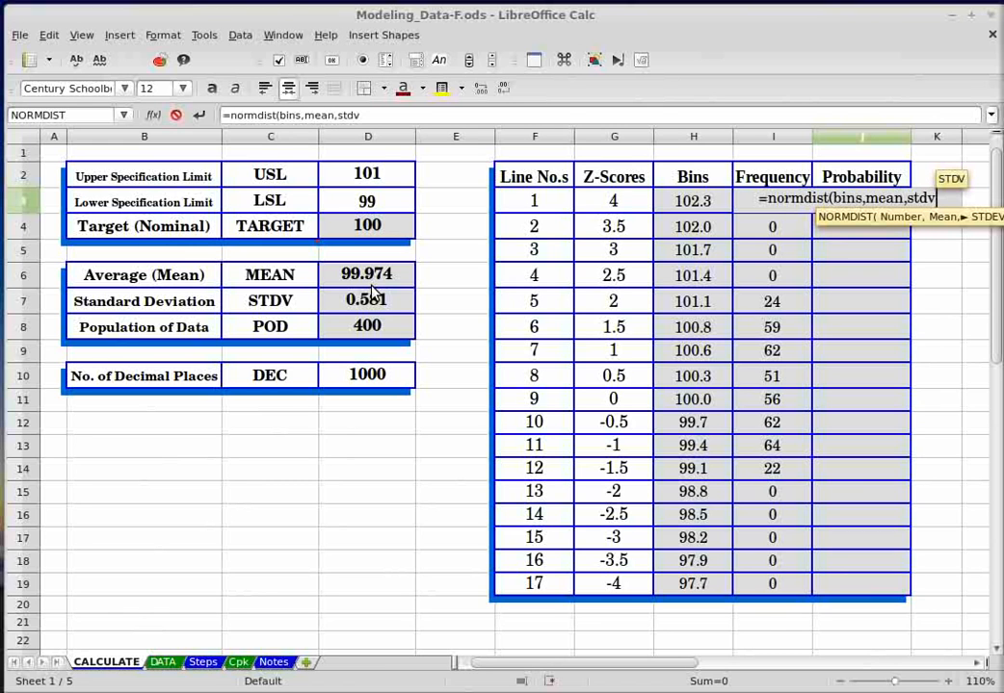
type(",")
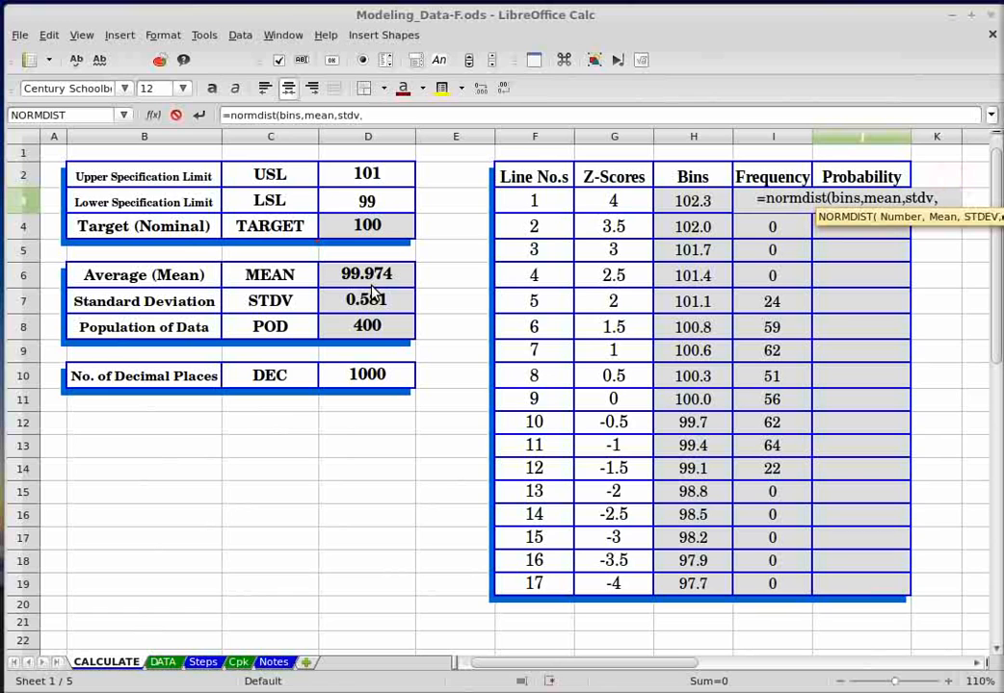
type("0")
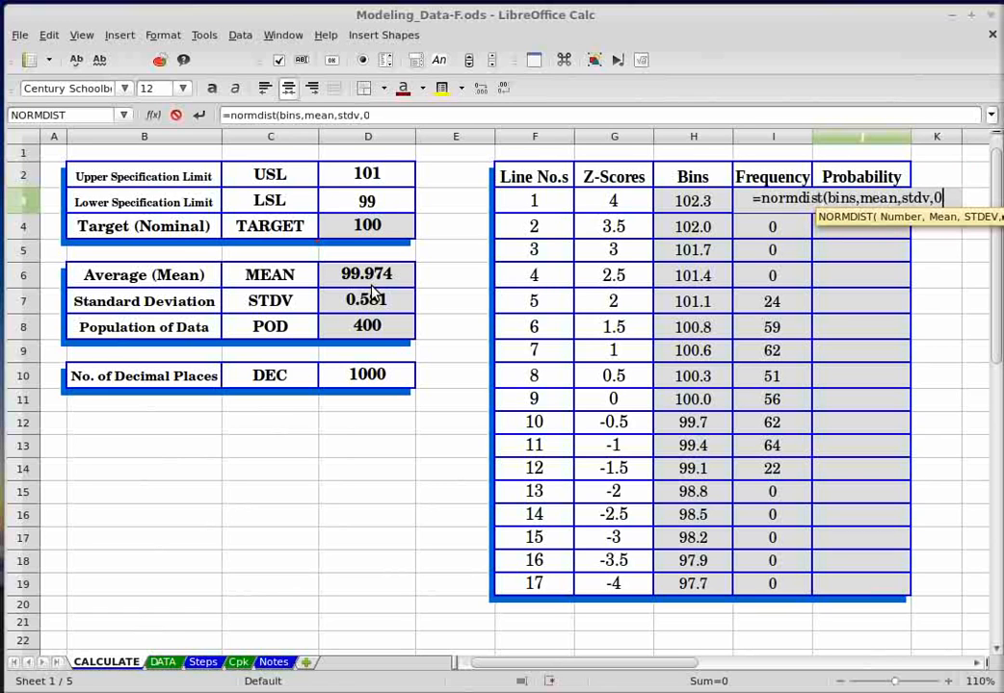
type(")")
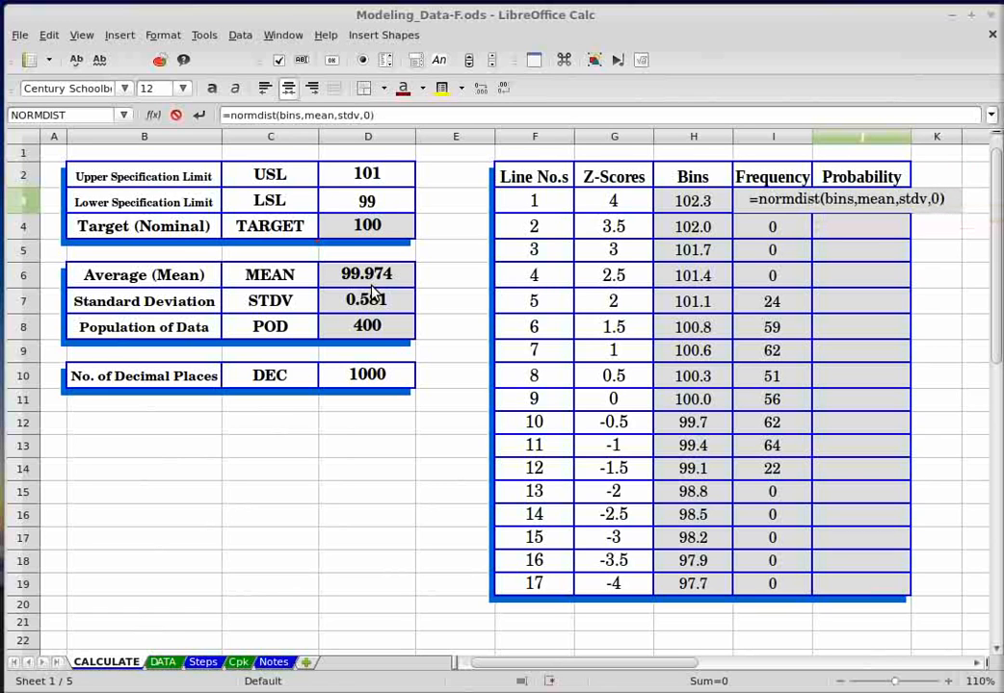
key("Return")
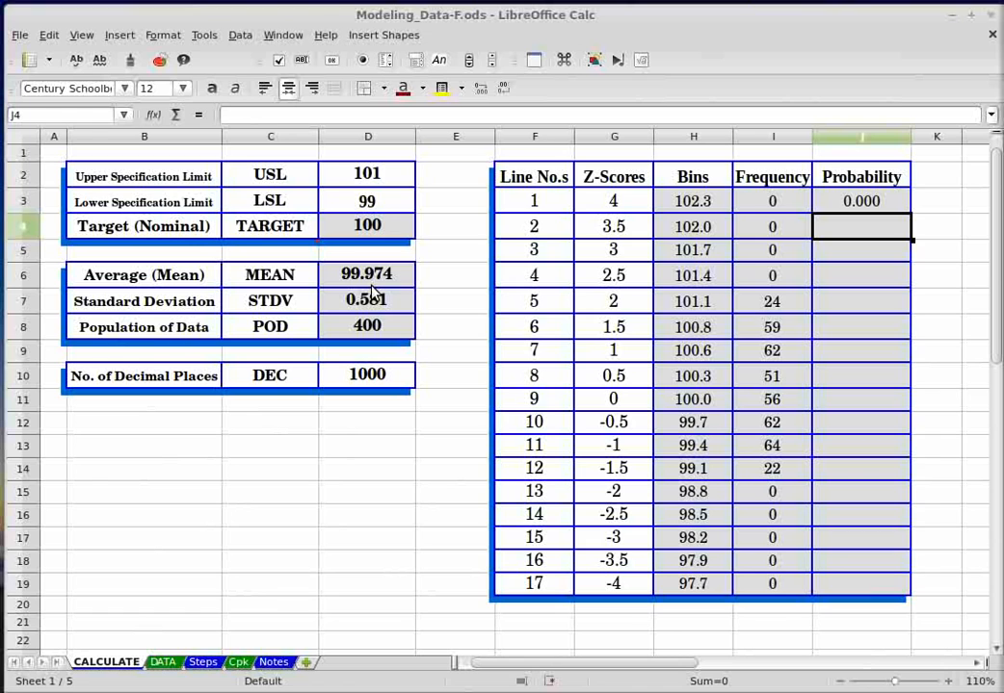
Step: Fill the J3 formula down the Probability column to J19 and deselect the range
left_click(845, 202)
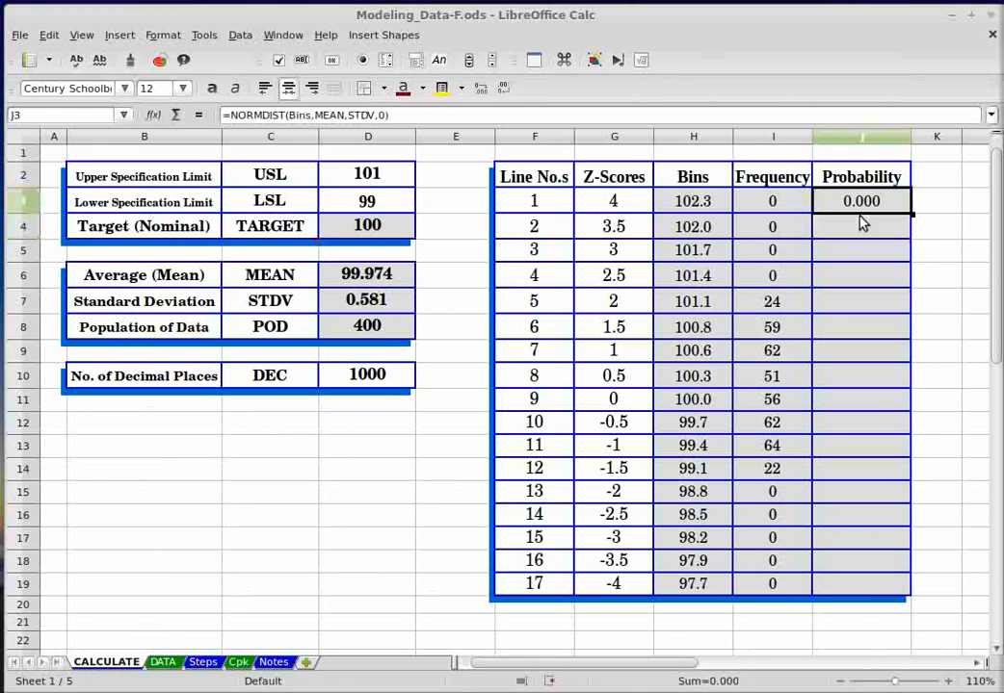
double_click(912, 216)
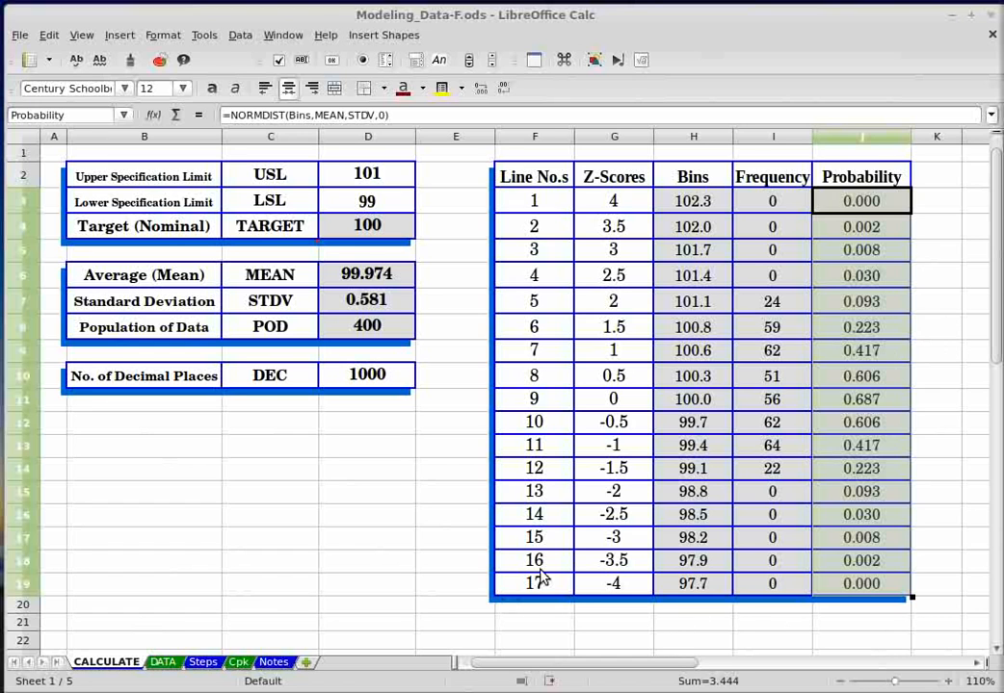
left_click(216, 496)
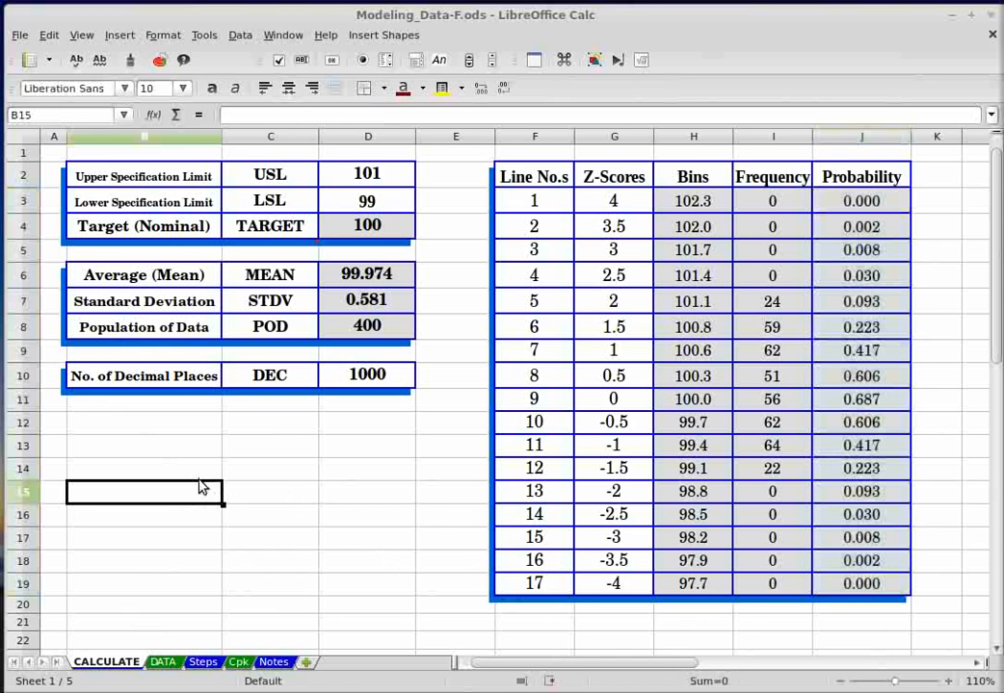